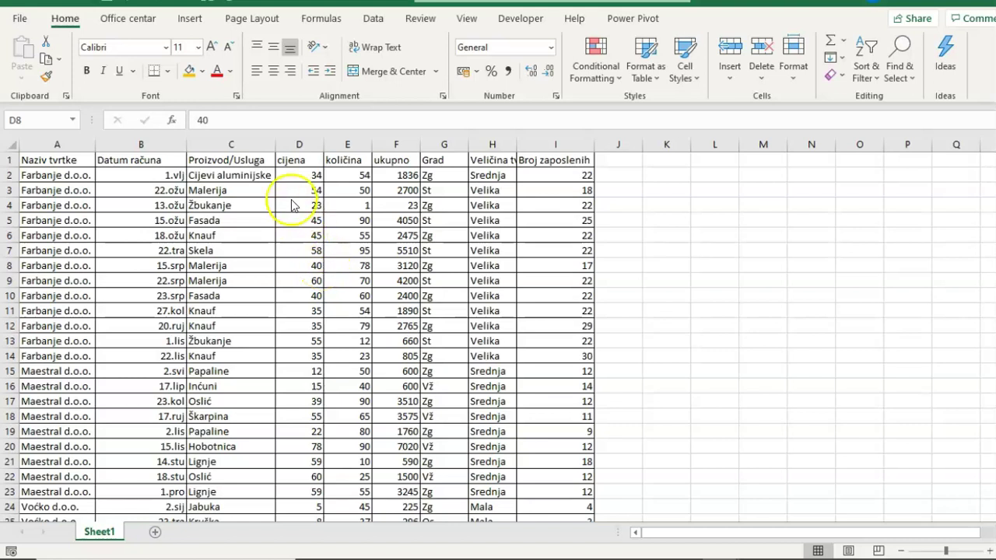
Select the cijena prices D2:D33 and start a Greater Than highlight rule for them.
{"action": "left_click", "coordinate": [308, 179]}
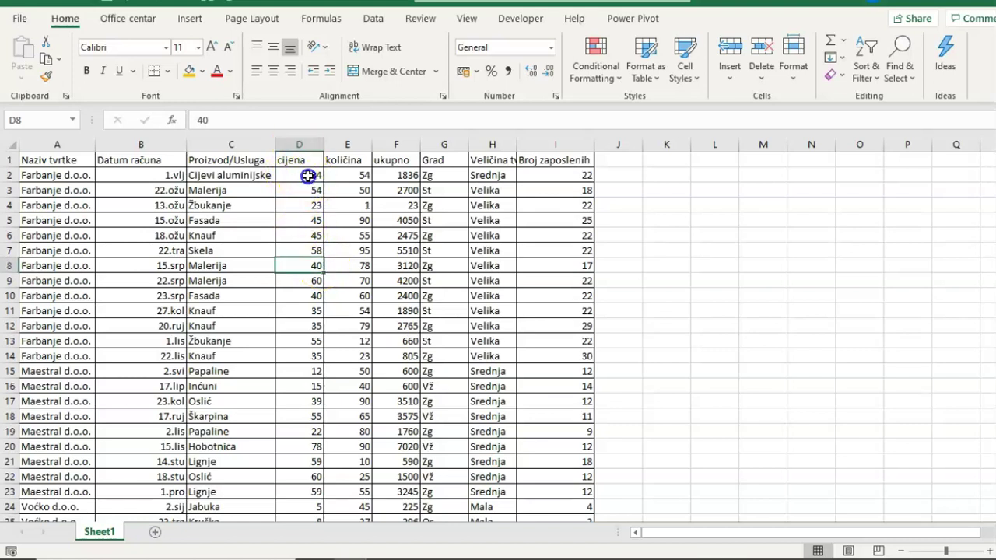
{"action": "left_click", "coordinate": [308, 175]}
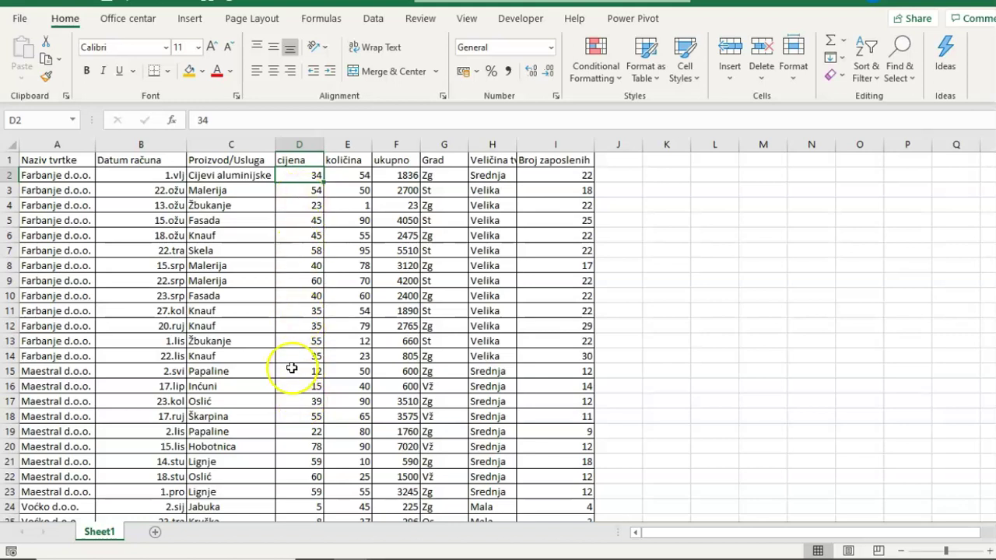
{"action": "scroll", "coordinate": [291, 365], "scroll_direction": "down", "scroll_amount": 2}
{"action": "scroll", "coordinate": [292, 368], "scroll_direction": "down", "scroll_amount": 1}
{"action": "scroll", "coordinate": [291, 368], "scroll_direction": "down", "scroll_amount": 1}
{"action": "scroll", "coordinate": [291, 368], "scroll_direction": "up", "scroll_amount": 4}
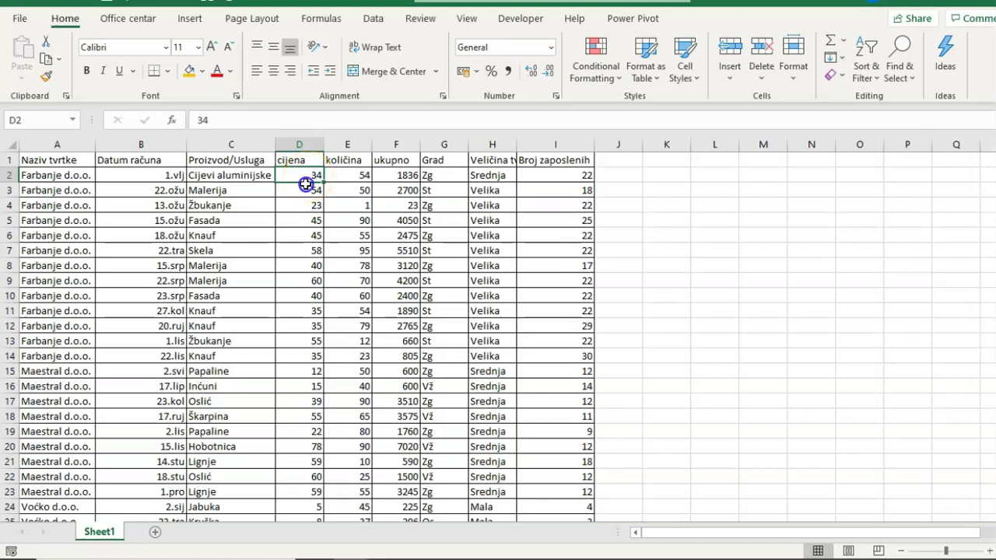
{"action": "left_click_drag", "start_coordinate": [306, 183], "coordinate": [310, 542]}
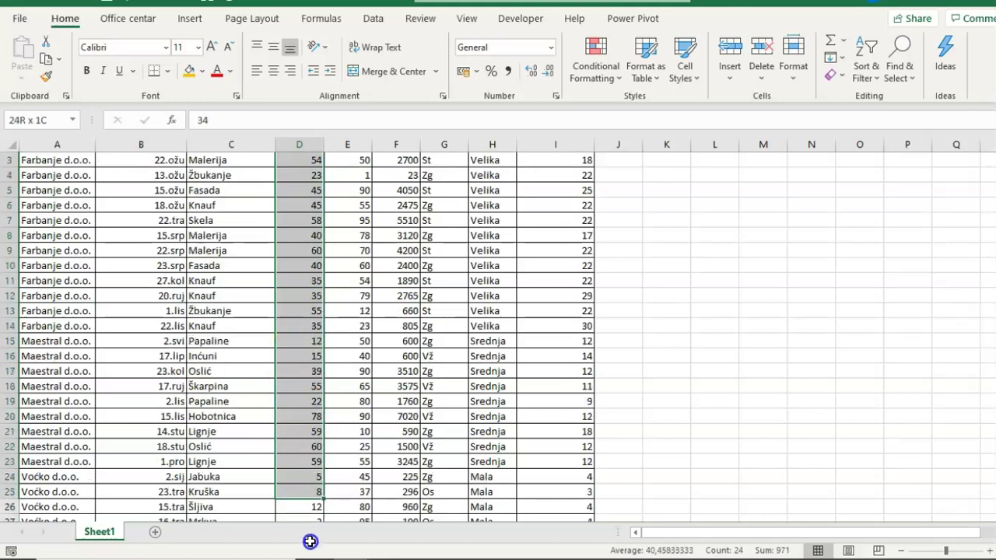
{"action": "left_click_drag", "start_coordinate": [311, 542], "coordinate": [310, 496]}
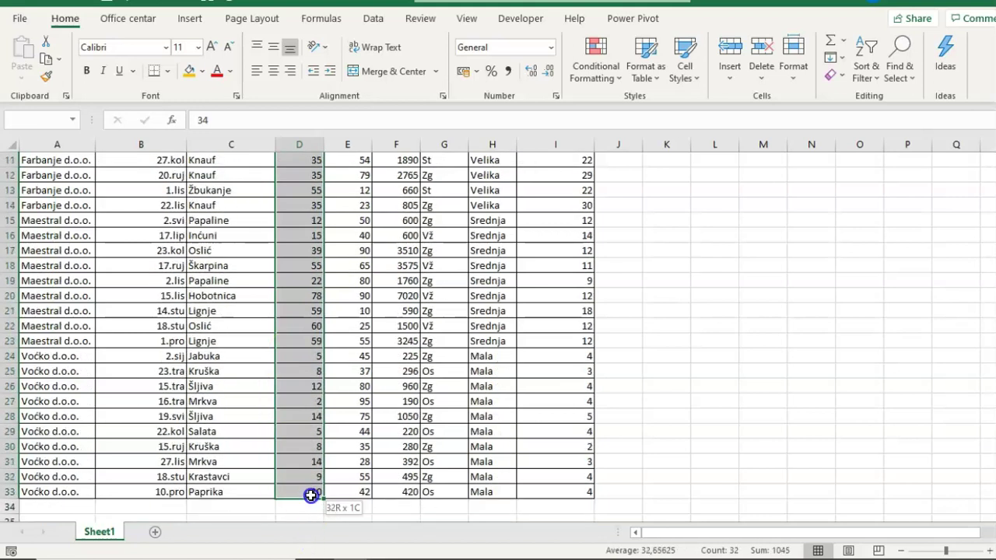
{"action": "scroll", "coordinate": [433, 280], "scroll_direction": "up", "scroll_amount": 3}
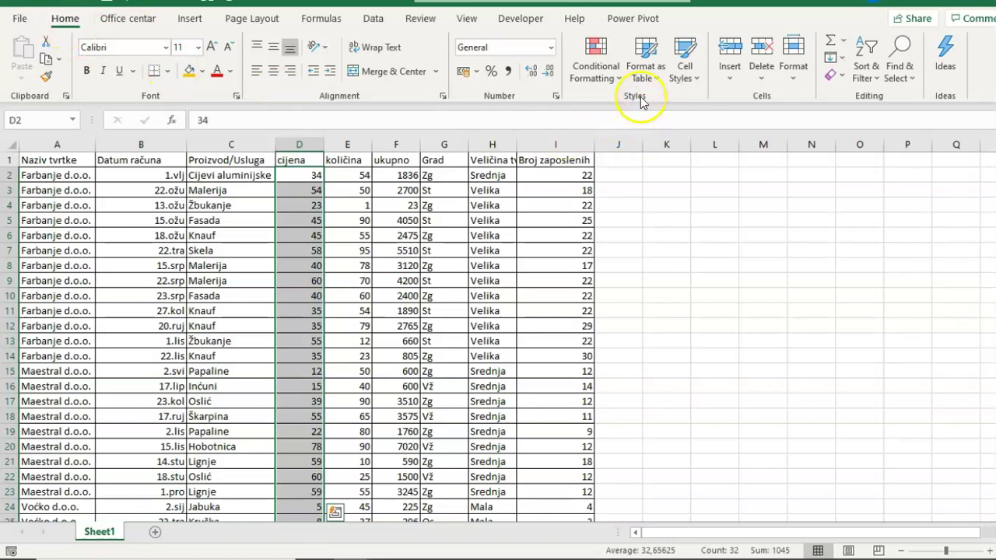
{"action": "left_click", "coordinate": [604, 81]}
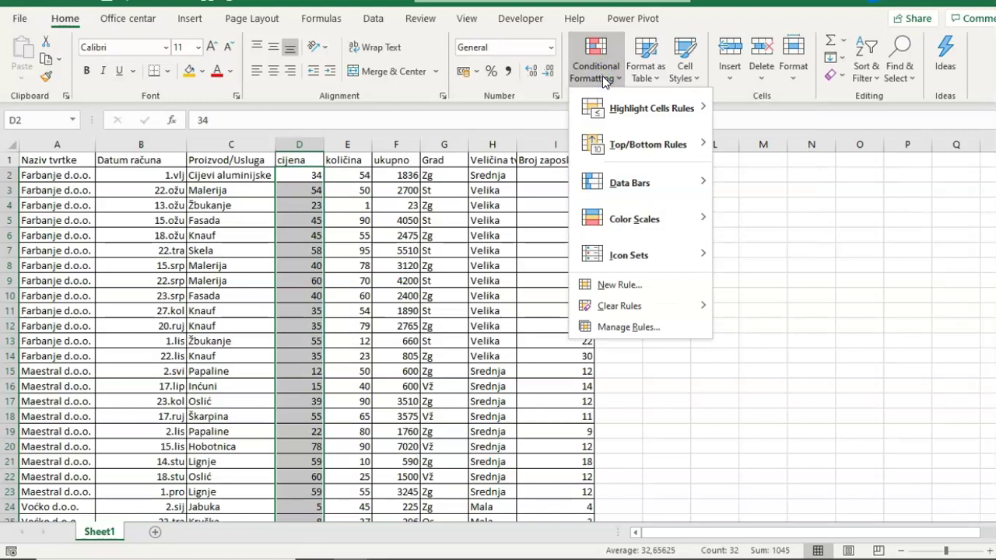
{"action": "mouse_move", "coordinate": [651, 109]}
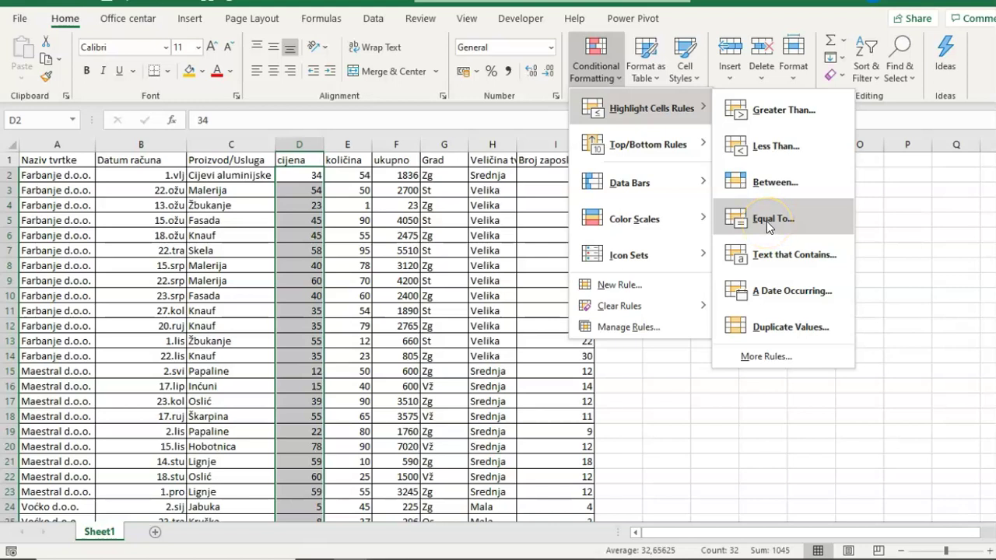
{"action": "left_click", "coordinate": [783, 113]}
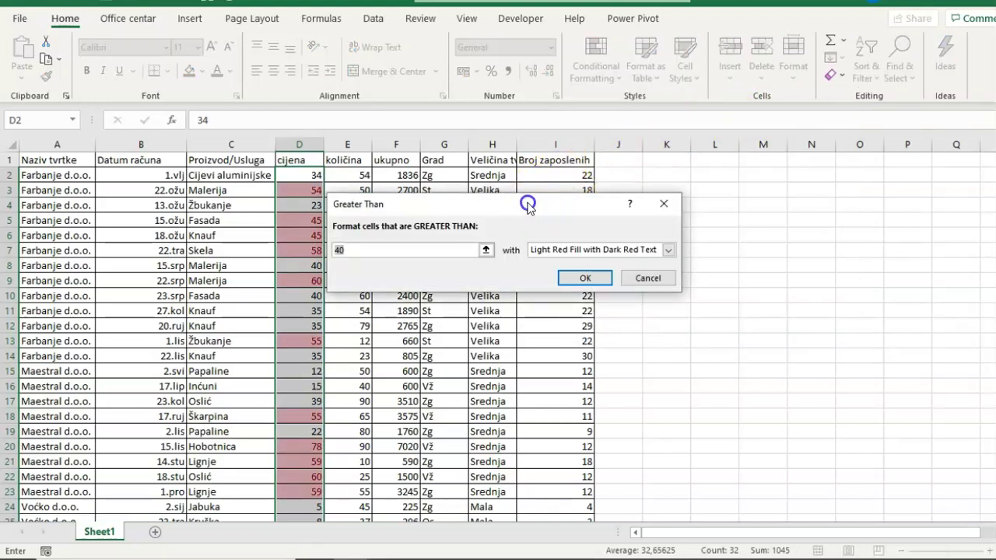
Change the Greater Than threshold from 40 to 50.
{"action": "left_click_drag", "start_coordinate": [528, 206], "coordinate": [593, 154]}
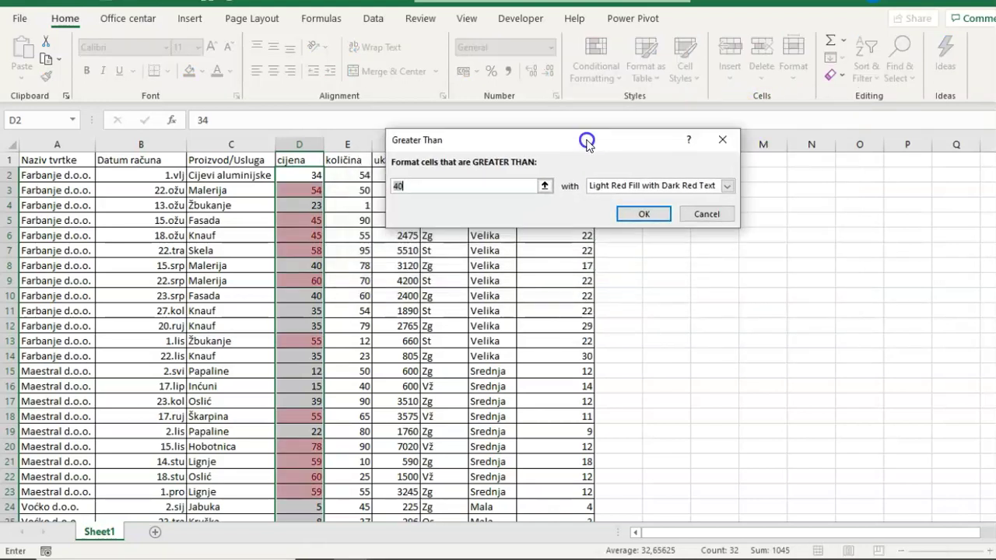
{"action": "left_click", "coordinate": [404, 196]}
{"action": "double_click", "coordinate": [404, 197]}
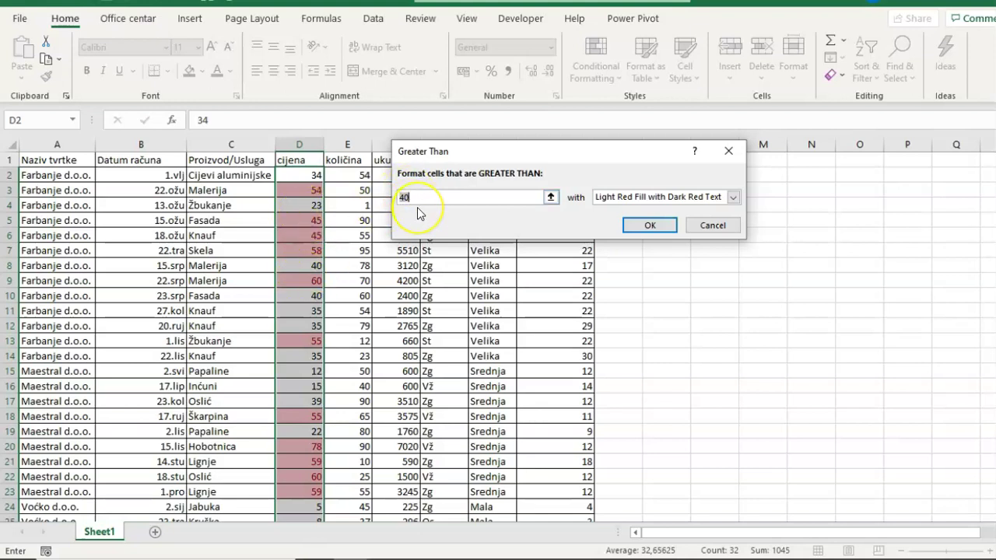
{"action": "key", "text": "BackSpace"}
{"action": "type", "text": "50"}
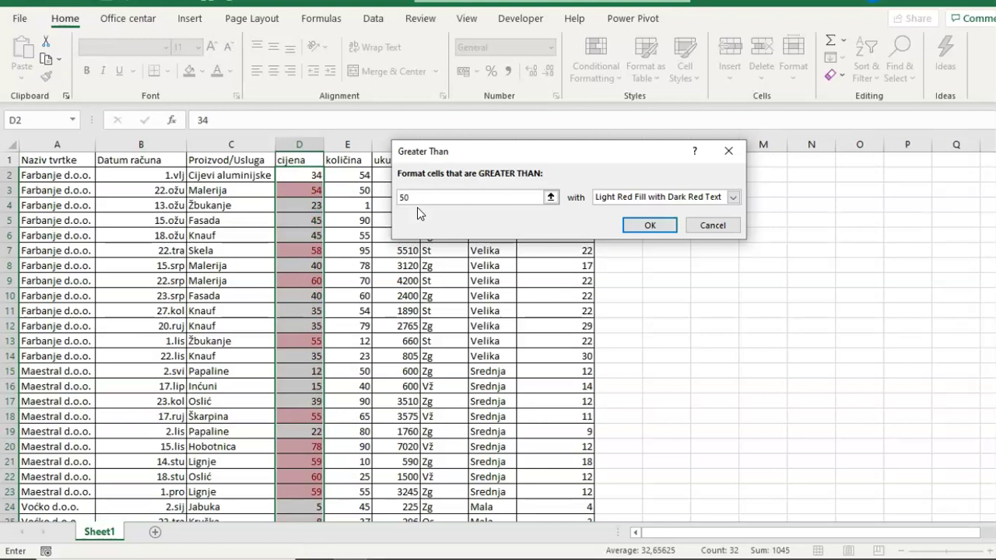
Preview the yellow and green presets, then choose Custom Format for the highlight.
{"action": "left_click", "coordinate": [733, 198]}
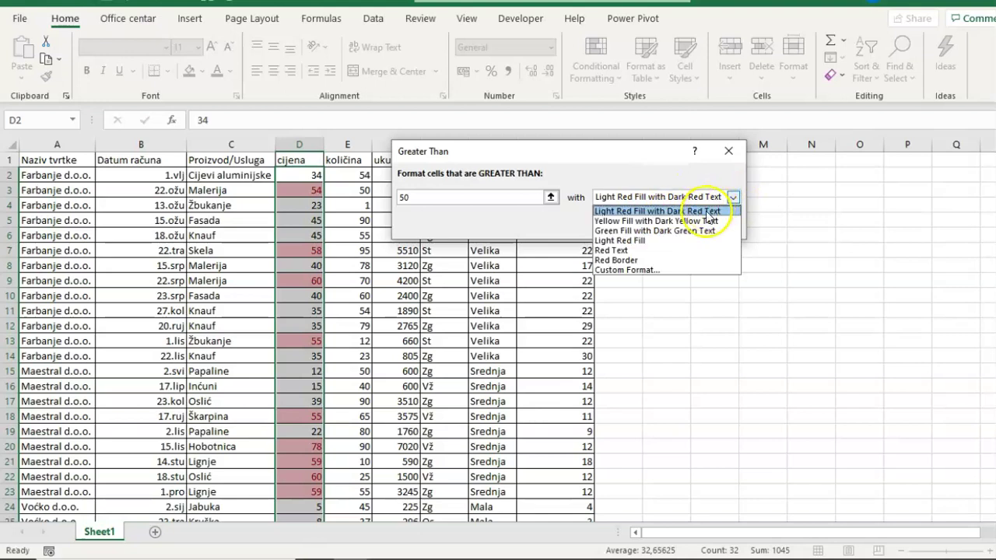
{"action": "left_click", "coordinate": [692, 221]}
{"action": "left_click", "coordinate": [732, 198]}
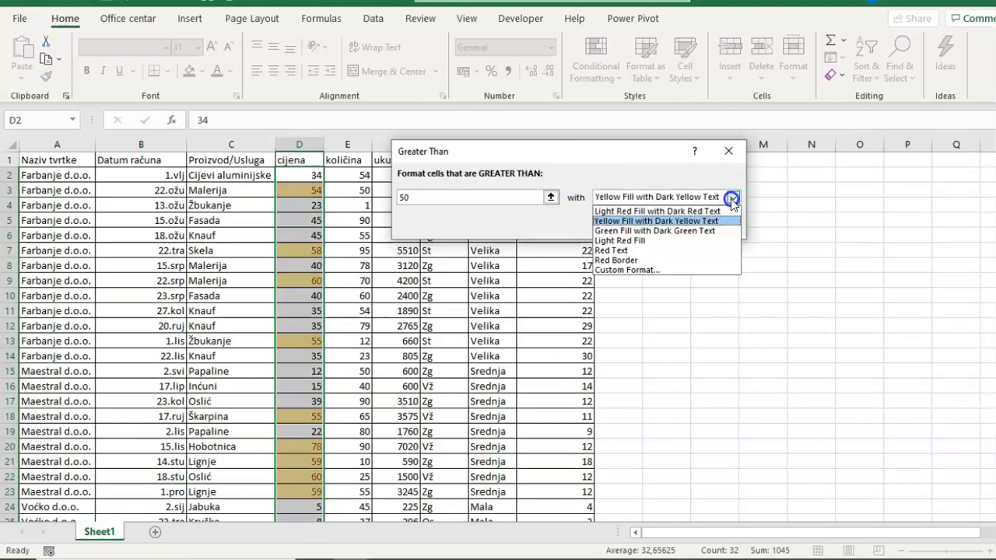
{"action": "left_click", "coordinate": [692, 231]}
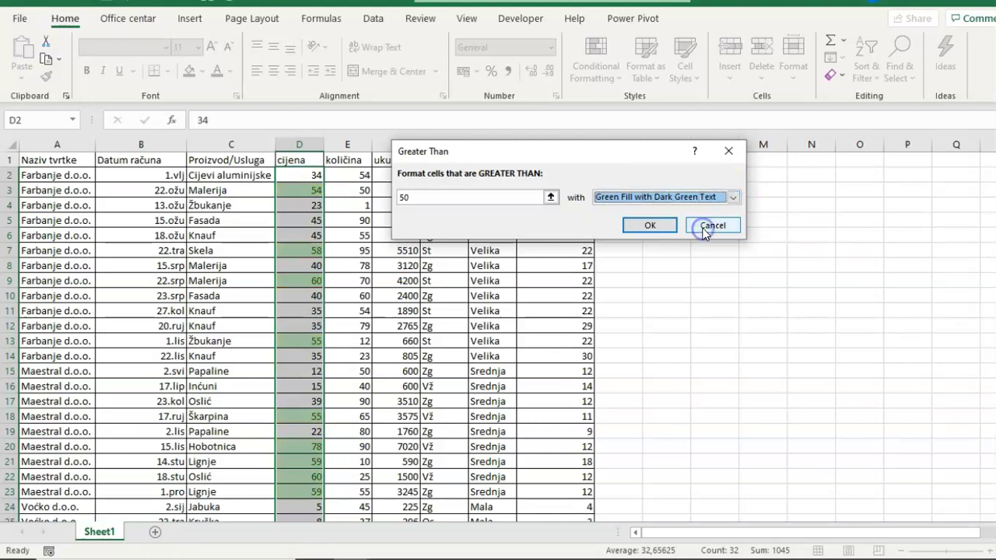
{"action": "left_click", "coordinate": [734, 199]}
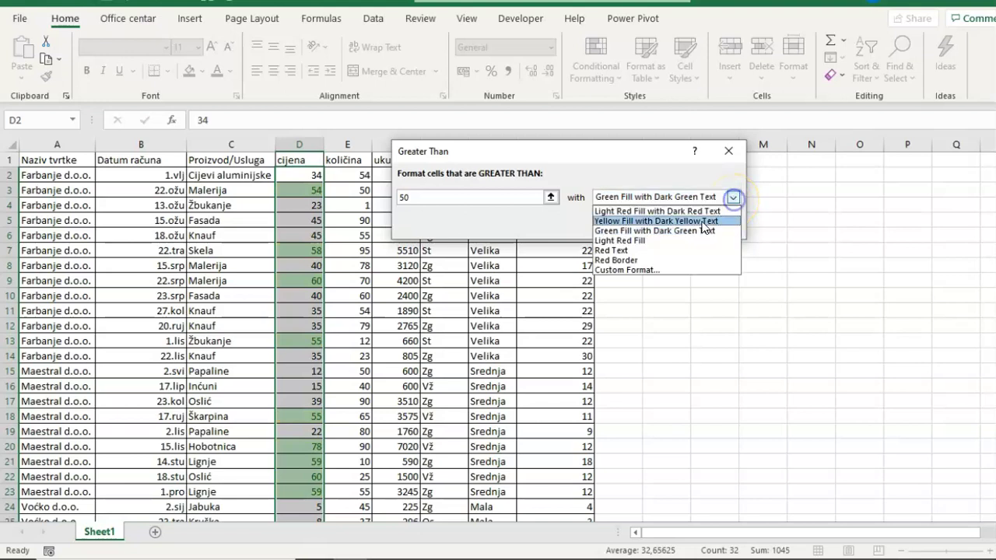
{"action": "left_click", "coordinate": [627, 270]}
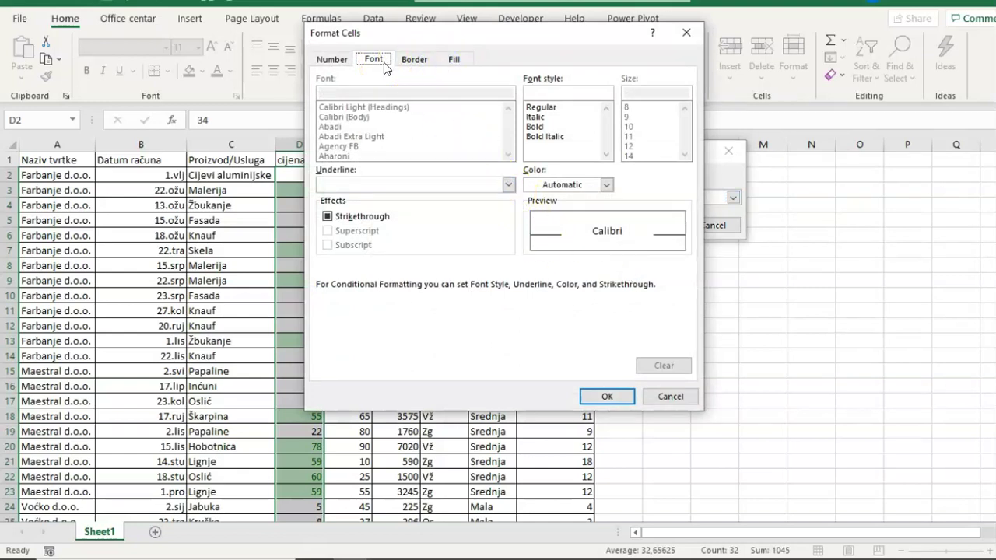
Give the greater-than-50 rule an orange fill and apply it to the prices.
{"action": "left_click", "coordinate": [450, 63]}
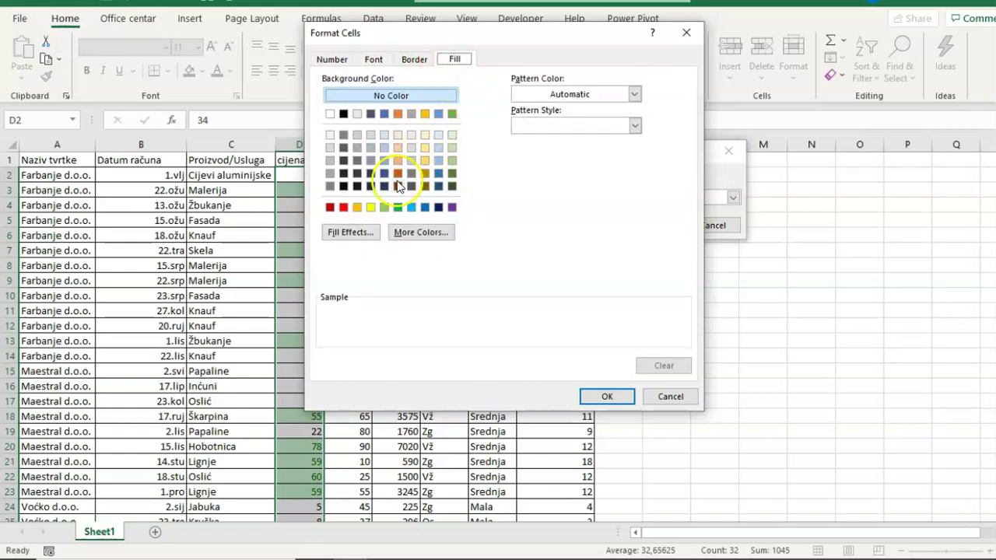
{"action": "left_click", "coordinate": [357, 208]}
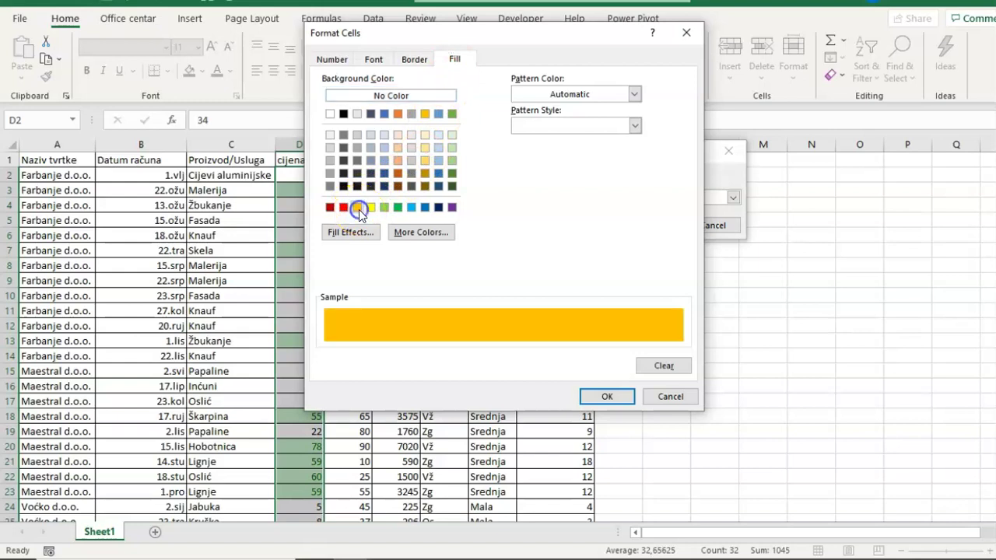
{"action": "left_click", "coordinate": [610, 397]}
{"action": "left_click", "coordinate": [645, 225]}
Change the cijena price in D15 from 12 to 60.
{"action": "left_click", "coordinate": [656, 278]}
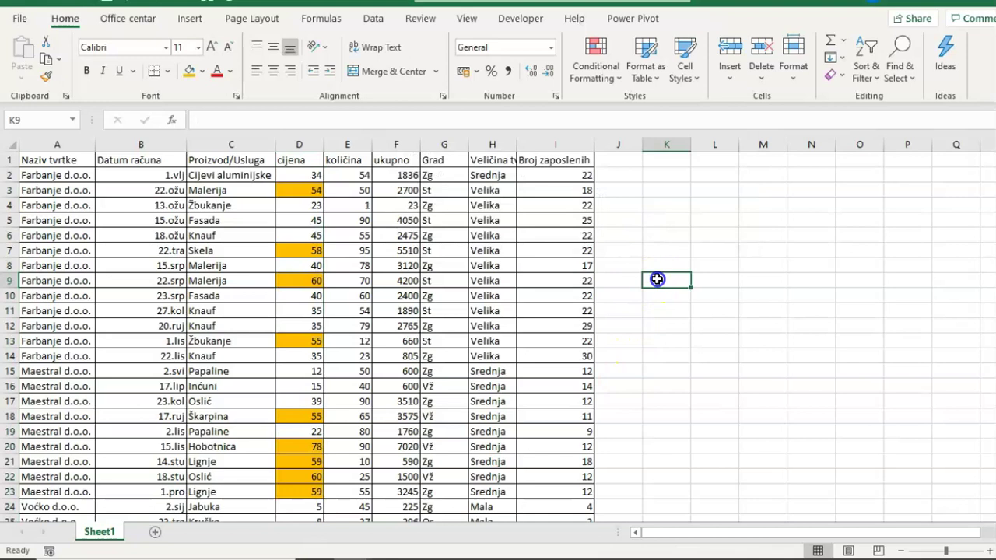
{"action": "scroll", "coordinate": [293, 207], "scroll_direction": "down", "scroll_amount": 1}
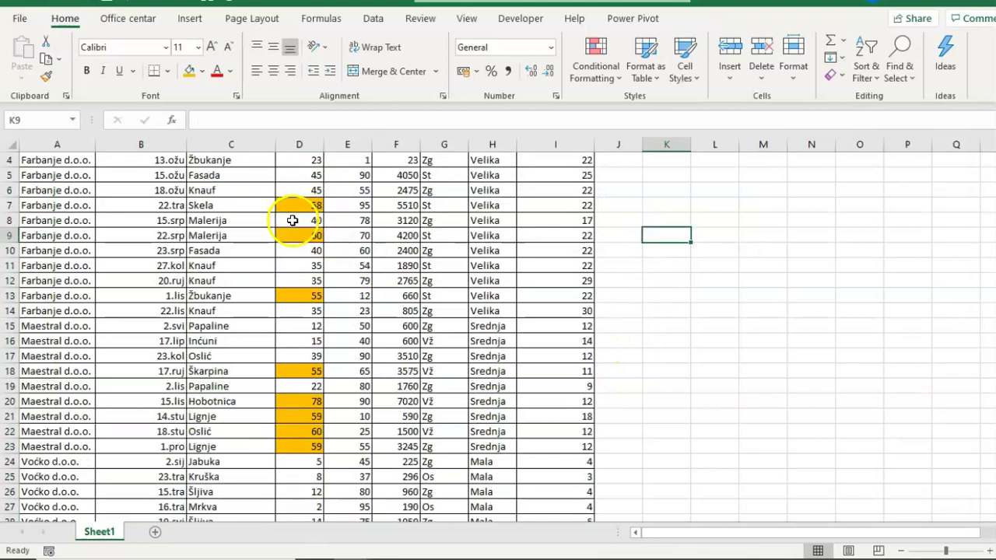
{"action": "scroll", "coordinate": [292, 215], "scroll_direction": "down", "scroll_amount": 3}
{"action": "scroll", "coordinate": [292, 291], "scroll_direction": "down", "scroll_amount": 1}
{"action": "scroll", "coordinate": [293, 317], "scroll_direction": "up", "scroll_amount": 3}
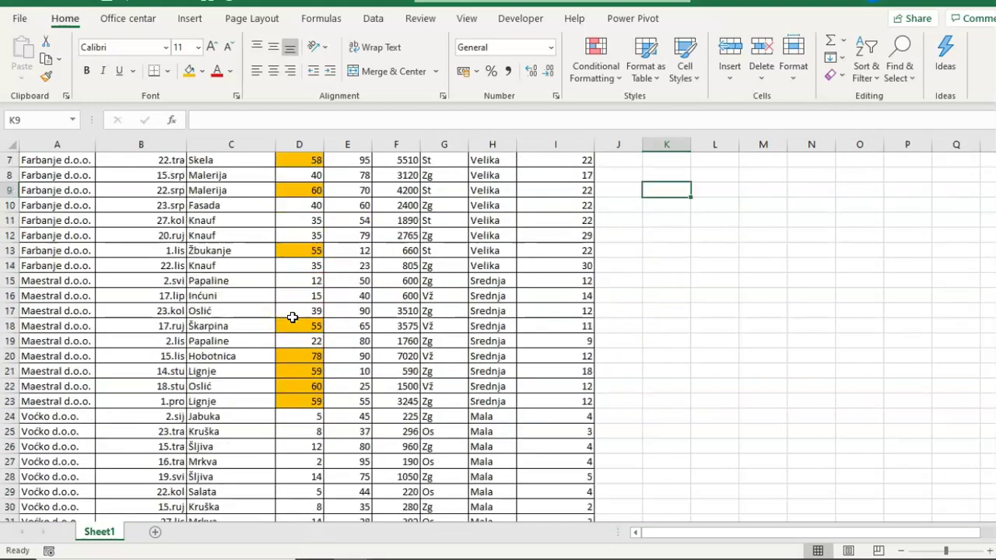
{"action": "scroll", "coordinate": [292, 317], "scroll_direction": "up", "scroll_amount": 2}
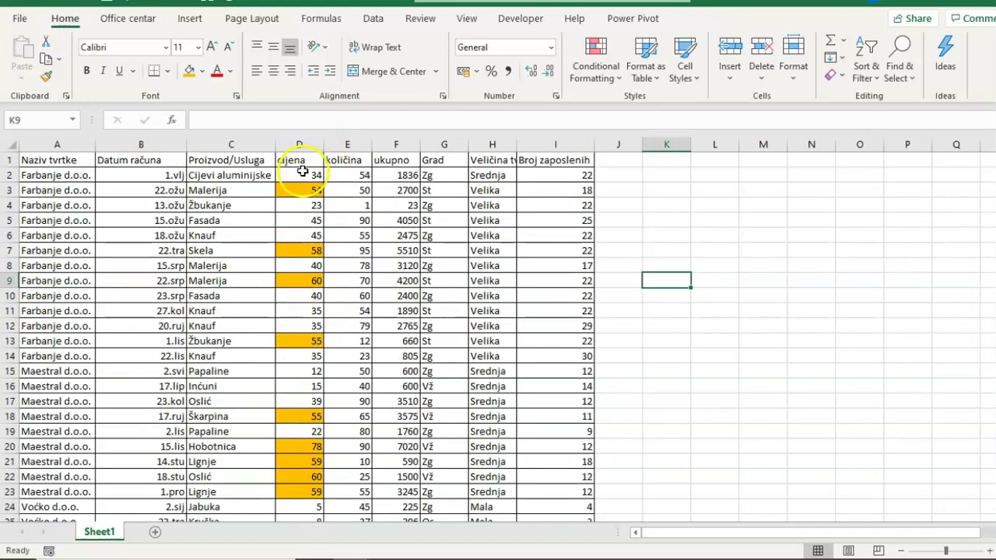
{"action": "left_click", "coordinate": [311, 372]}
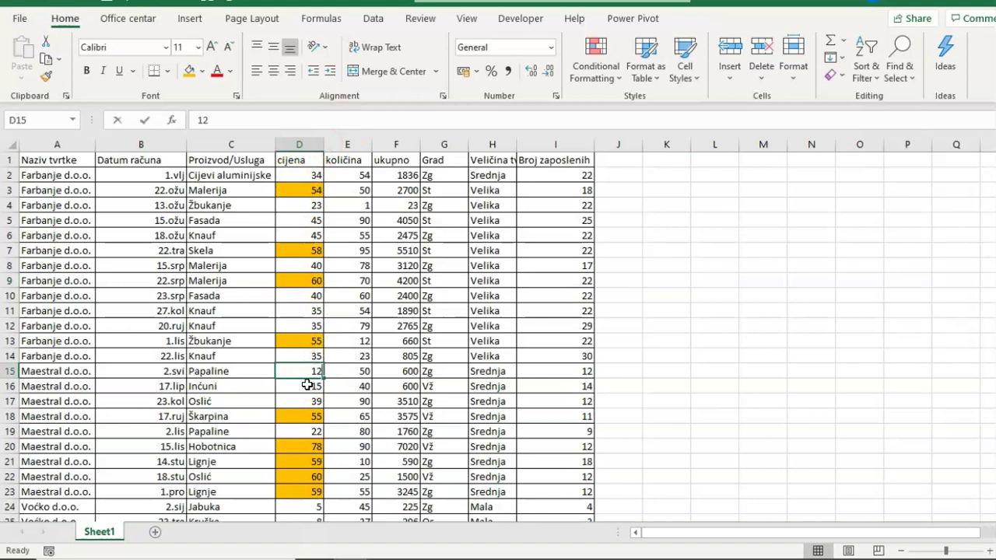
{"action": "type", "text": "60"}
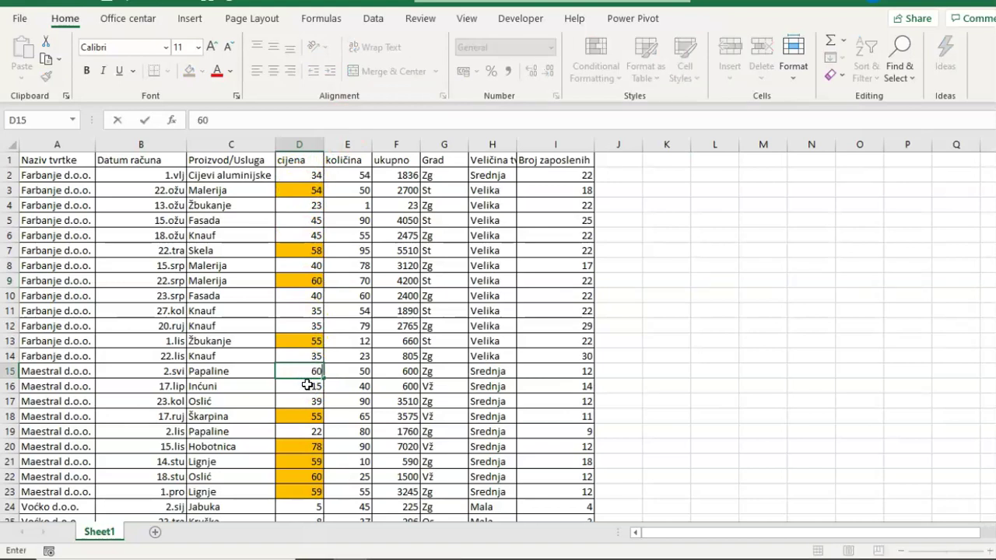
{"action": "key", "text": "Return"}
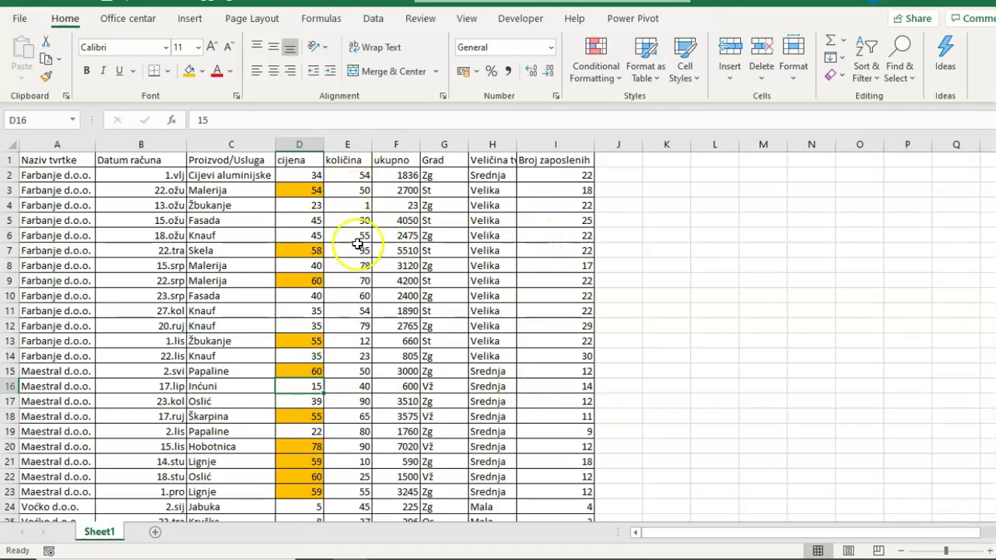
Select the količina quantities in E2:E33.
{"action": "left_click", "coordinate": [356, 175]}
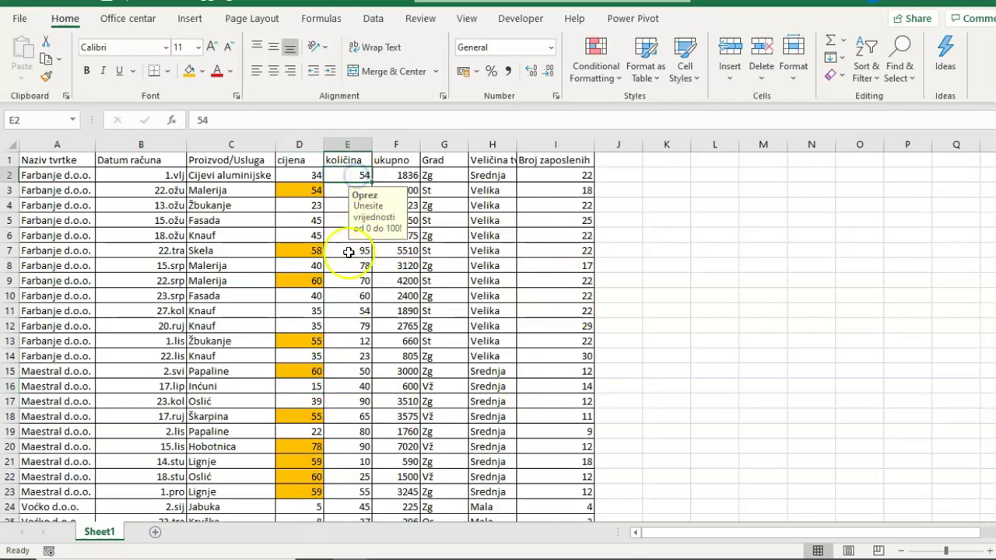
{"action": "left_click", "coordinate": [350, 289]}
{"action": "scroll", "coordinate": [346, 327], "scroll_direction": "down", "scroll_amount": 1}
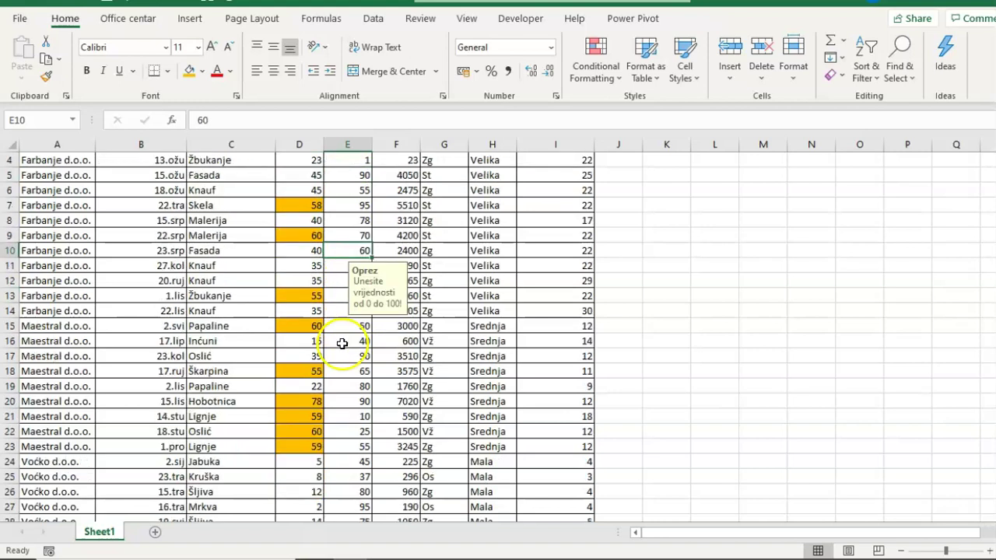
{"action": "scroll", "coordinate": [342, 343], "scroll_direction": "down", "scroll_amount": 3}
{"action": "scroll", "coordinate": [341, 343], "scroll_direction": "up", "scroll_amount": 2}
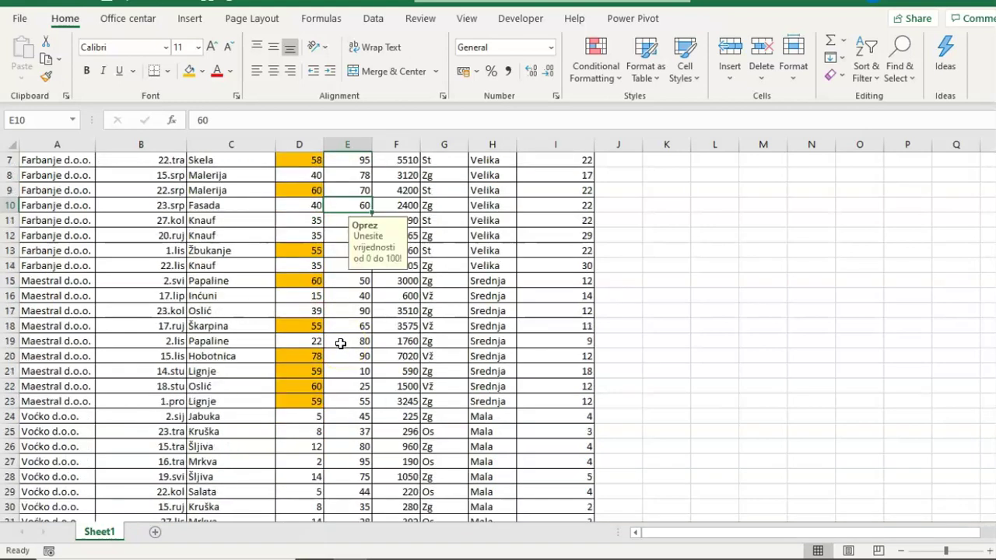
{"action": "scroll", "coordinate": [341, 343], "scroll_direction": "up", "scroll_amount": 2}
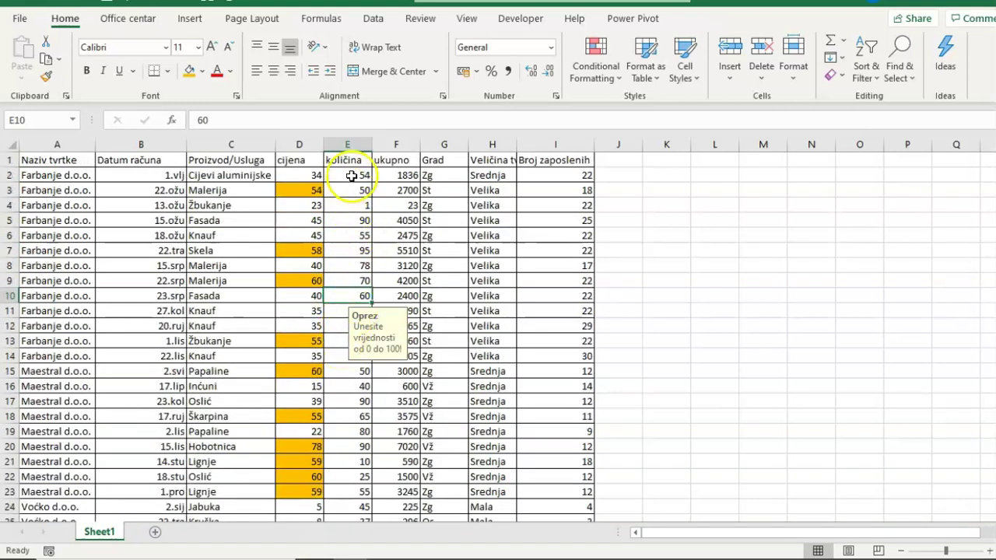
{"action": "mouse_move", "coordinate": [351, 176]}
{"action": "left_mouse_down"}
{"action": "mouse_move", "coordinate": [347, 548]}
{"action": "mouse_move", "coordinate": [349, 495]}
{"action": "left_mouse_up"}
{"action": "scroll", "coordinate": [348, 405], "scroll_direction": "up", "scroll_amount": 2}
{"action": "scroll", "coordinate": [349, 377], "scroll_direction": "up", "scroll_amount": 2}
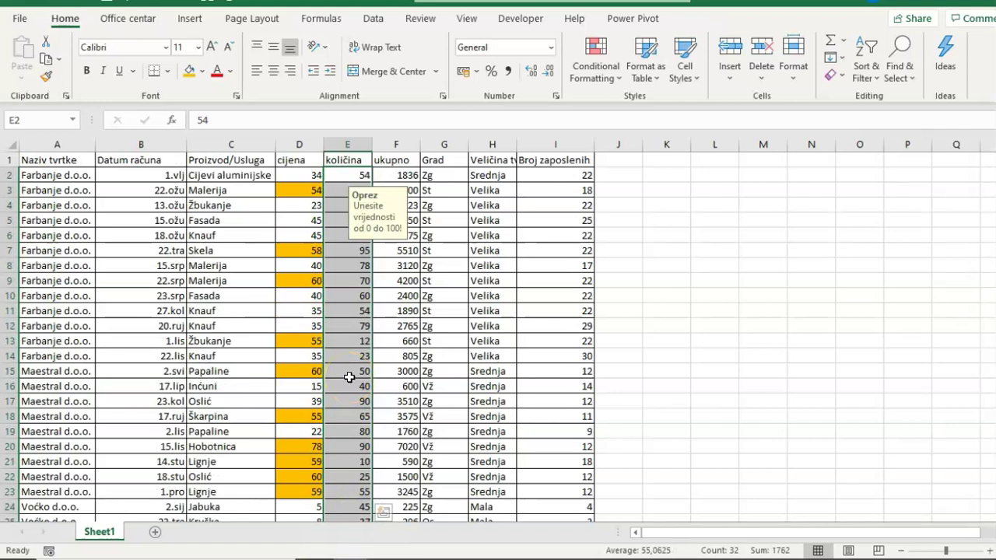
Apply the Red - Yellow - Green Color Scale to the quantities and review it.
{"action": "left_click", "coordinate": [597, 72]}
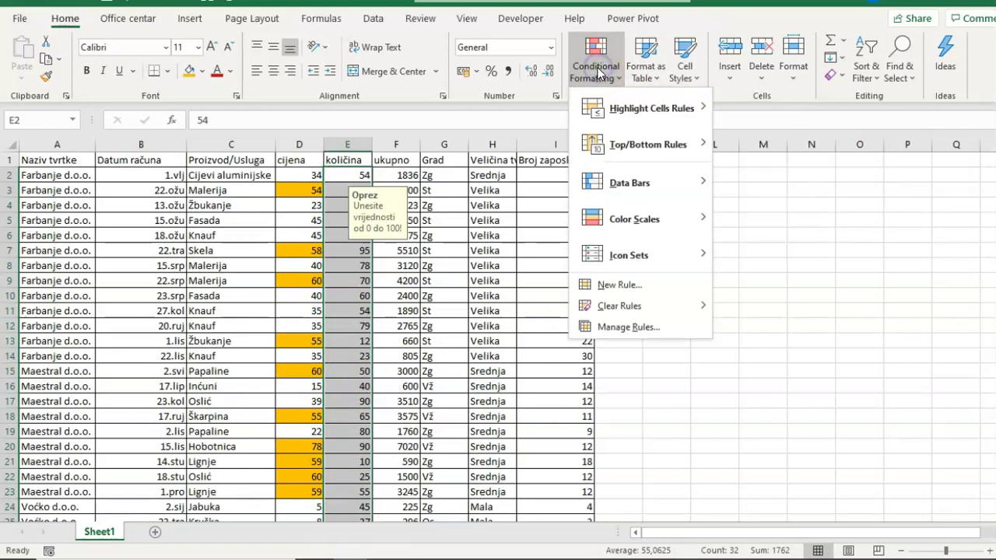
{"action": "mouse_move", "coordinate": [634, 219]}
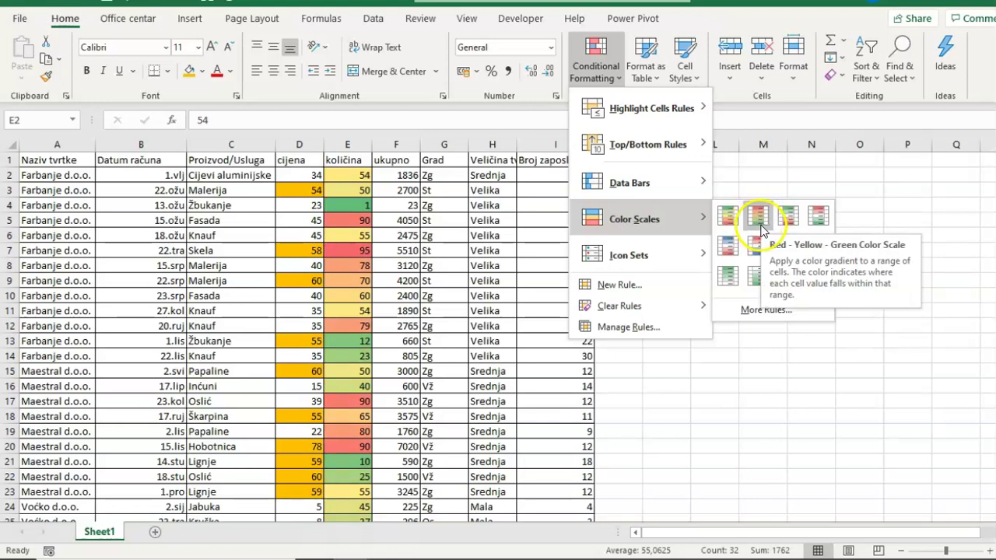
{"action": "left_click", "coordinate": [762, 214]}
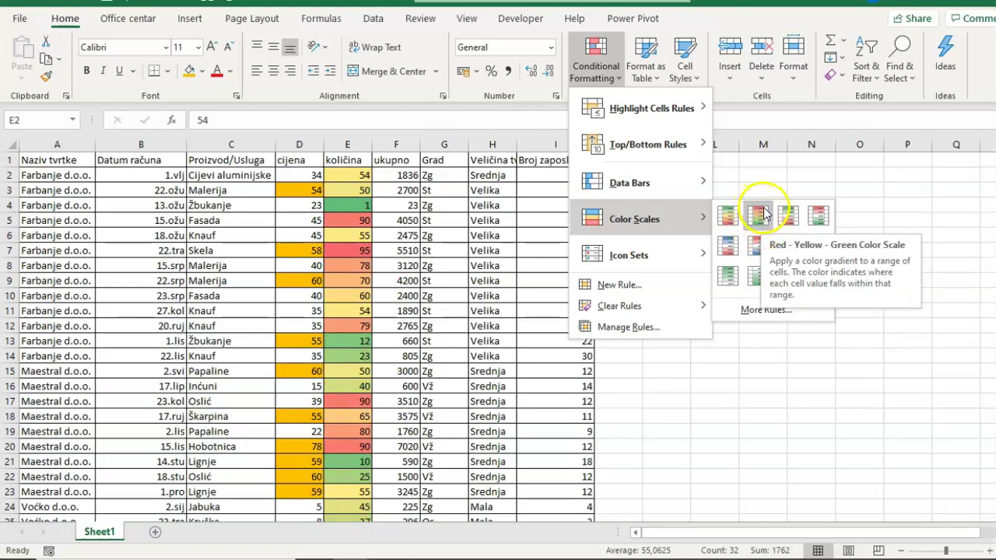
{"action": "left_click", "coordinate": [760, 220]}
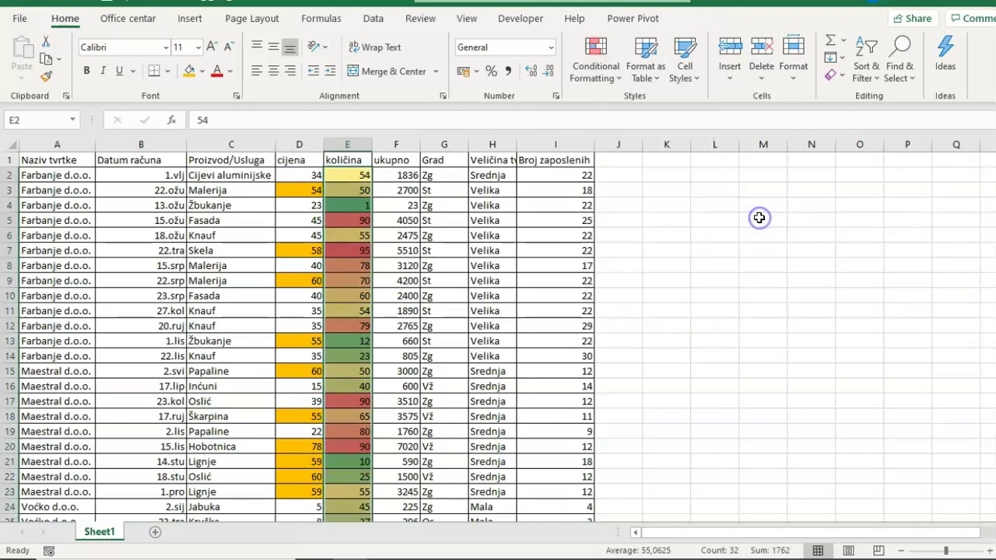
{"action": "left_click", "coordinate": [391, 249]}
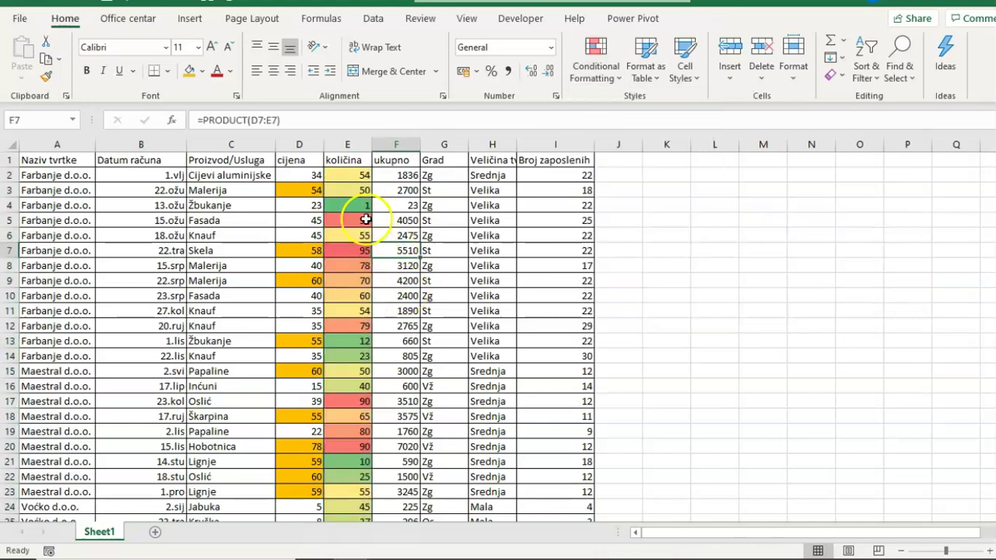
{"action": "scroll", "coordinate": [367, 287], "scroll_direction": "down", "scroll_amount": 1}
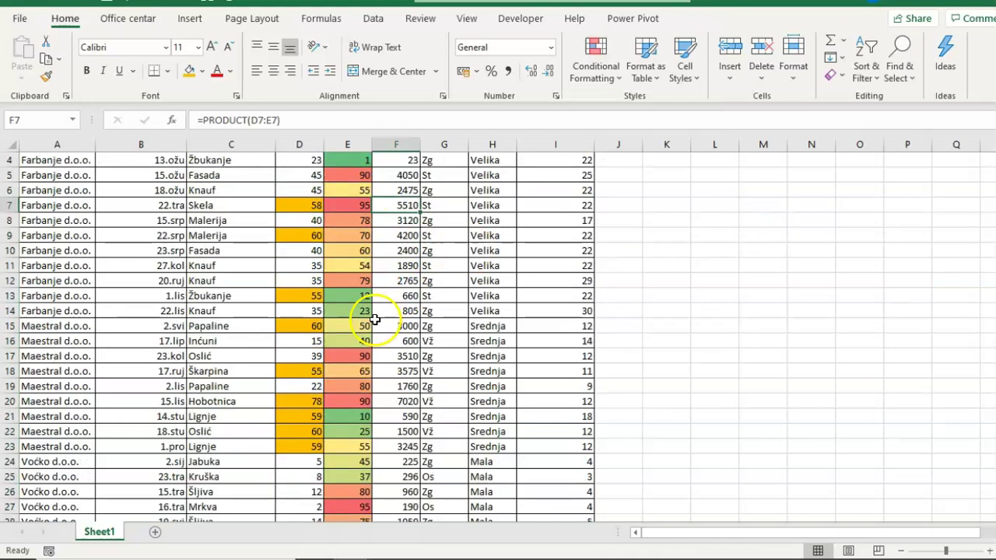
{"action": "scroll", "coordinate": [358, 334], "scroll_direction": "down", "scroll_amount": 2}
{"action": "scroll", "coordinate": [355, 474], "scroll_direction": "up", "scroll_amount": 1}
{"action": "scroll", "coordinate": [353, 470], "scroll_direction": "up", "scroll_amount": 2}
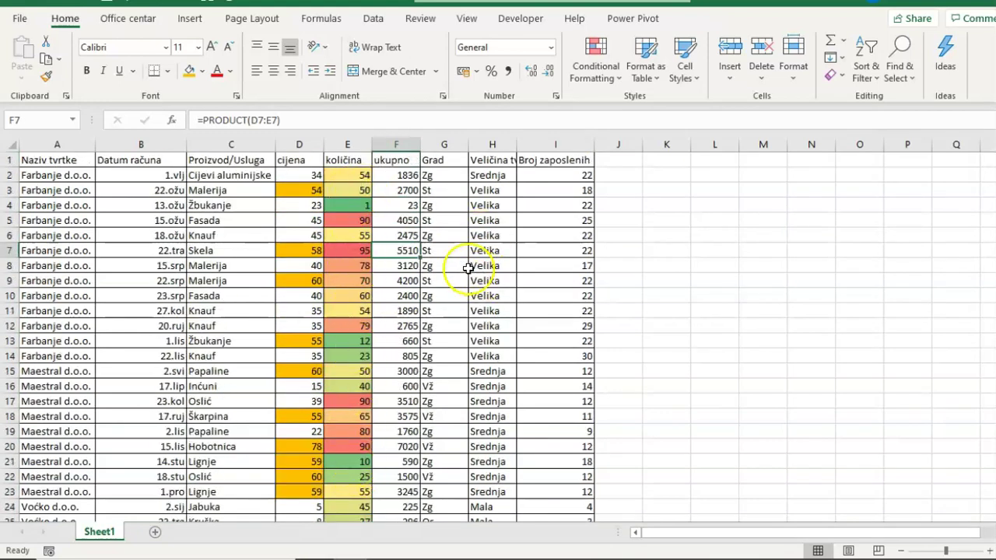
Select the Broj zaposlenih counts I2:I33 and open the Top/Bottom Rules choices.
{"action": "left_click", "coordinate": [583, 176]}
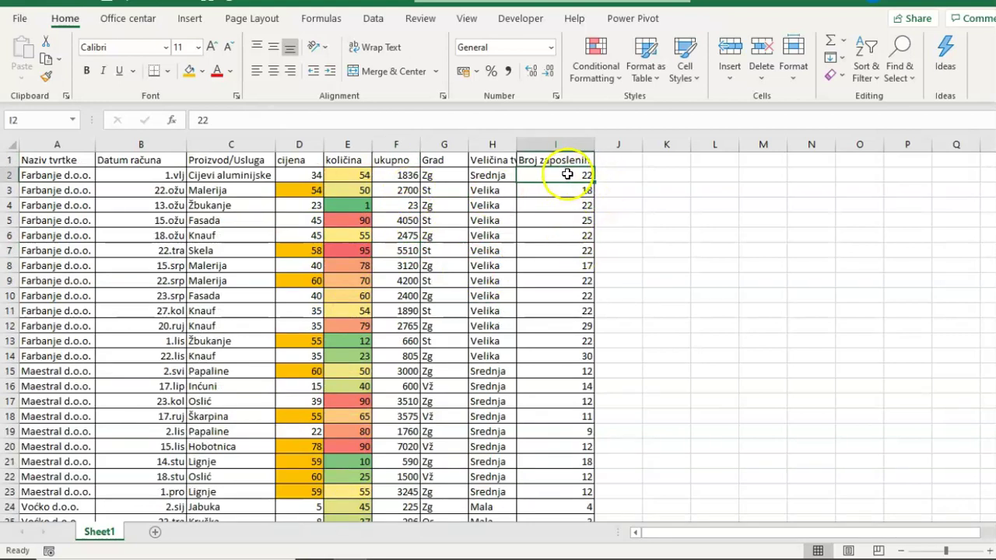
{"action": "scroll", "coordinate": [571, 282], "scroll_direction": "down", "scroll_amount": 1}
{"action": "scroll", "coordinate": [571, 283], "scroll_direction": "down", "scroll_amount": 2}
{"action": "scroll", "coordinate": [572, 281], "scroll_direction": "down", "scroll_amount": 1}
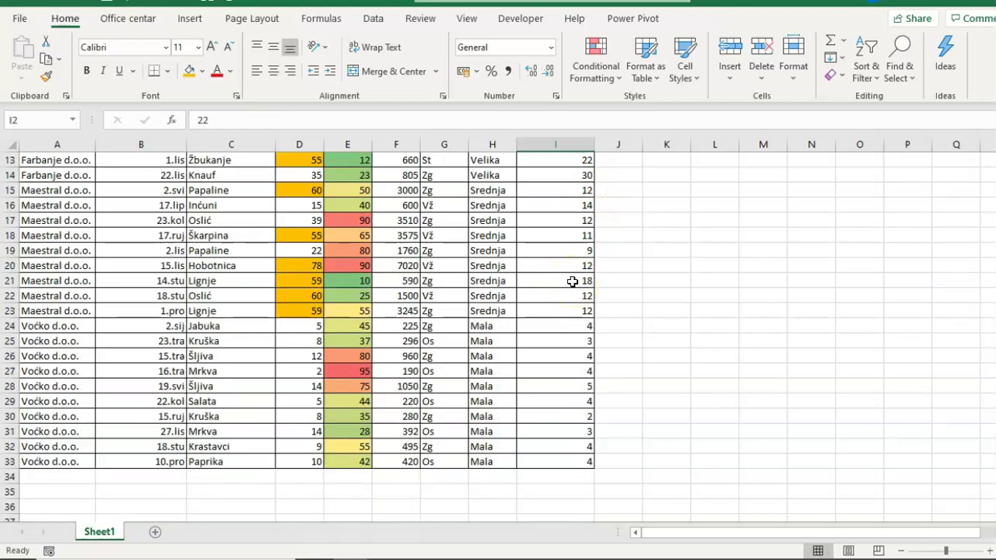
{"action": "scroll", "coordinate": [572, 282], "scroll_direction": "up", "scroll_amount": 2}
{"action": "scroll", "coordinate": [572, 282], "scroll_direction": "up", "scroll_amount": 2}
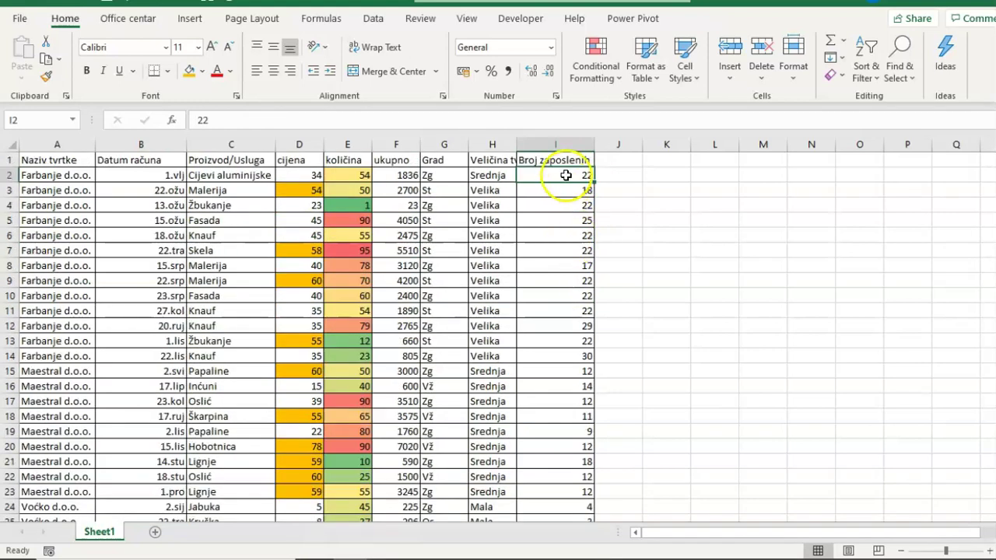
{"action": "left_click_drag", "start_coordinate": [567, 174], "coordinate": [565, 548]}
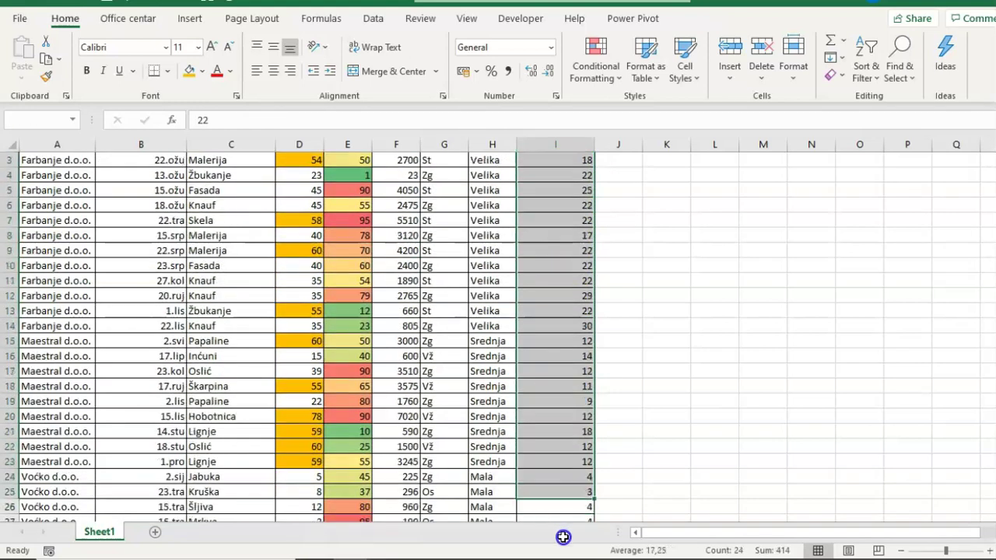
{"action": "left_click_drag", "start_coordinate": [565, 548], "coordinate": [565, 498]}
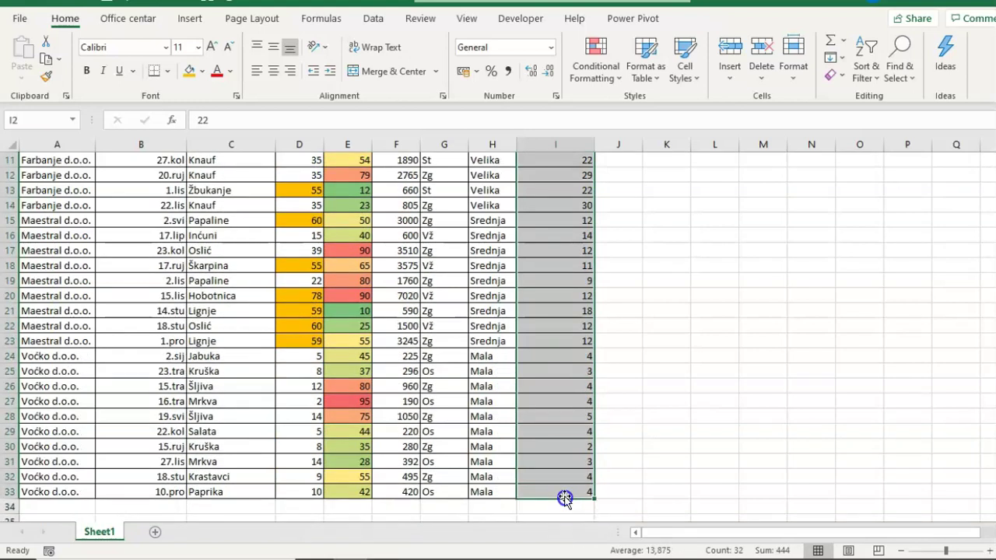
{"action": "scroll", "coordinate": [563, 401], "scroll_direction": "up", "scroll_amount": 3}
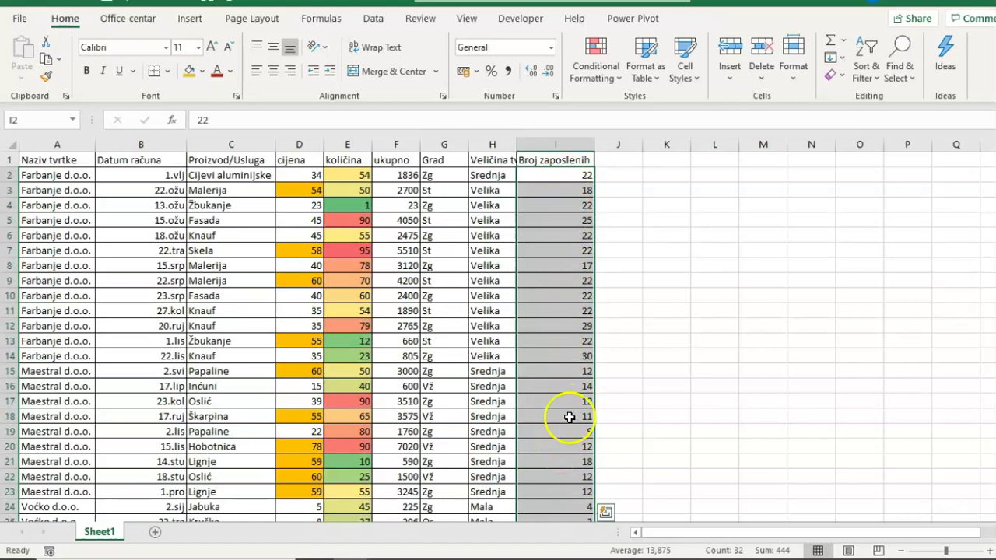
{"action": "left_click", "coordinate": [601, 78]}
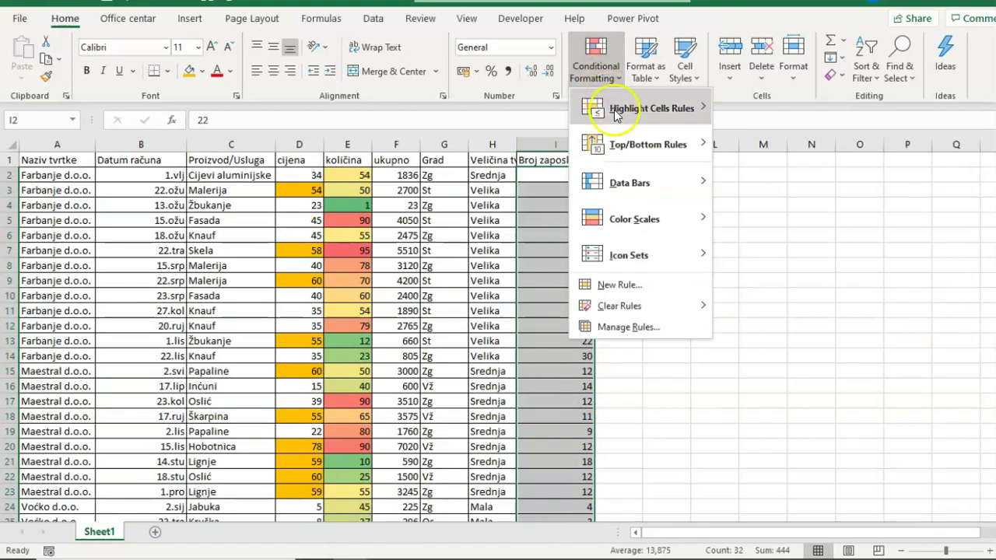
{"action": "mouse_move", "coordinate": [648, 144]}
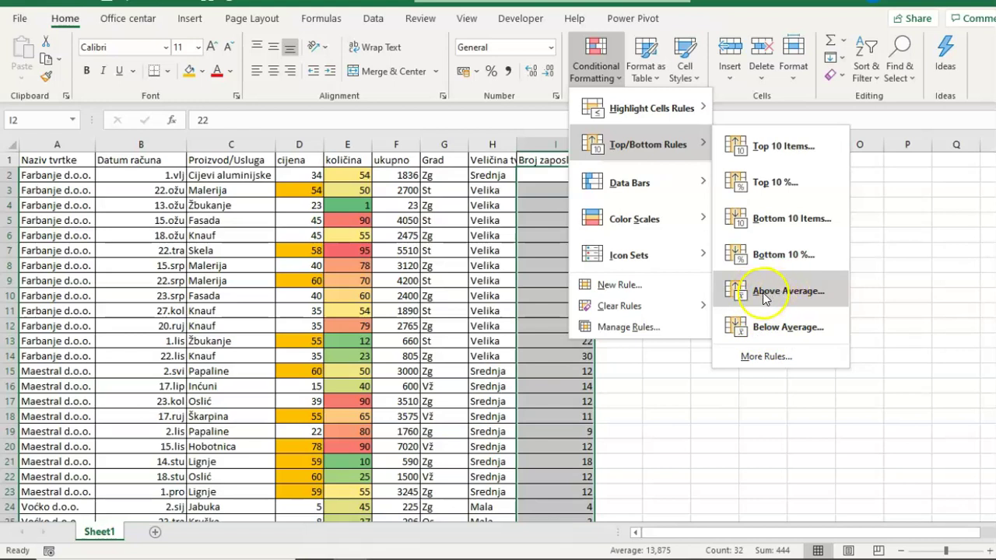
Highlight above-average employee counts in column I with Yellow Fill with Dark Yellow Text.
{"action": "left_click", "coordinate": [777, 294]}
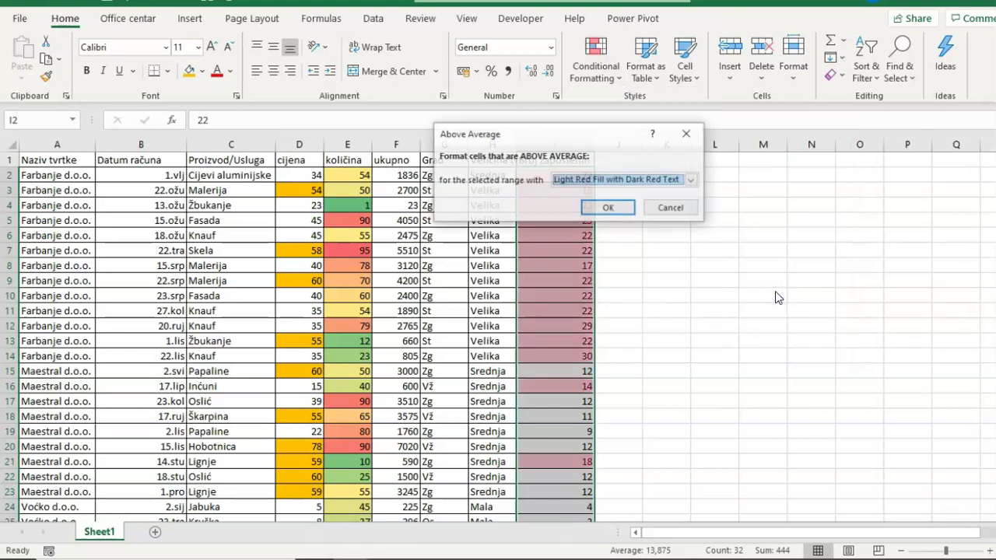
{"action": "left_click_drag", "start_coordinate": [620, 139], "coordinate": [652, 214]}
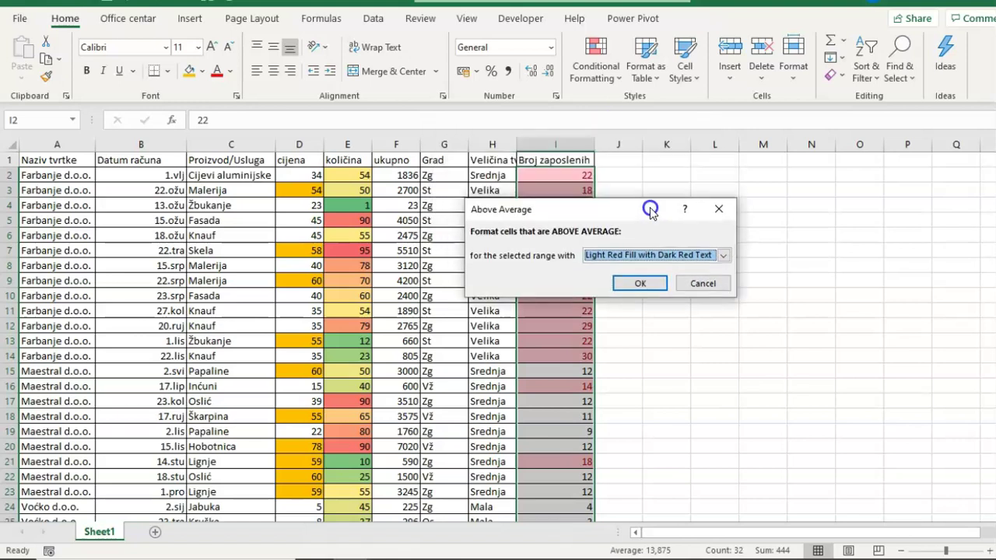
{"action": "left_click", "coordinate": [723, 255]}
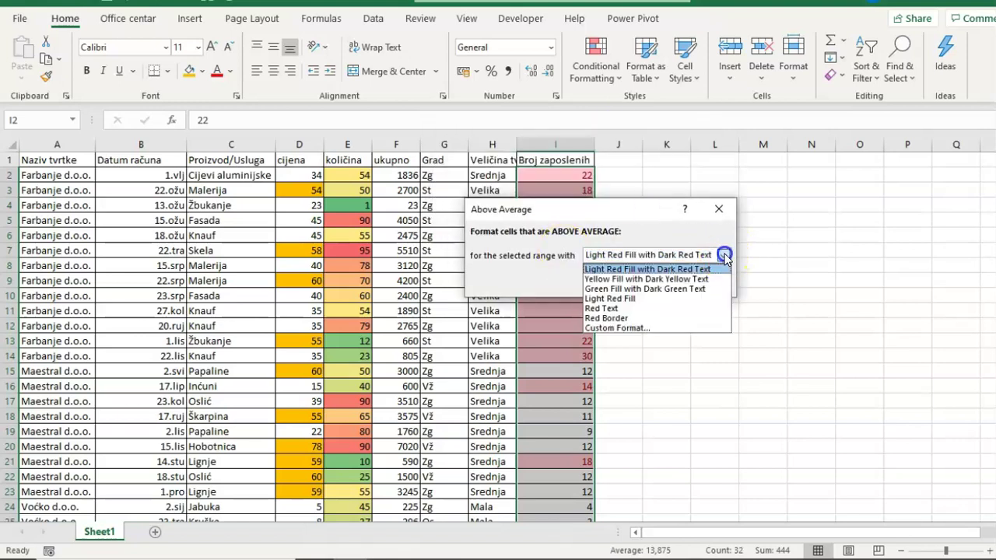
{"action": "left_click", "coordinate": [686, 280]}
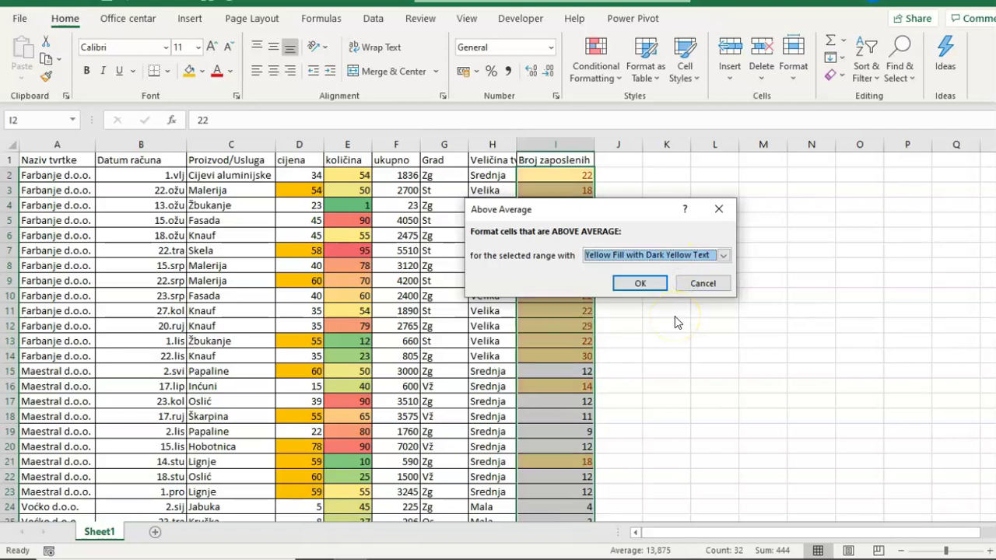
{"action": "left_click", "coordinate": [650, 287]}
{"action": "left_click", "coordinate": [651, 289]}
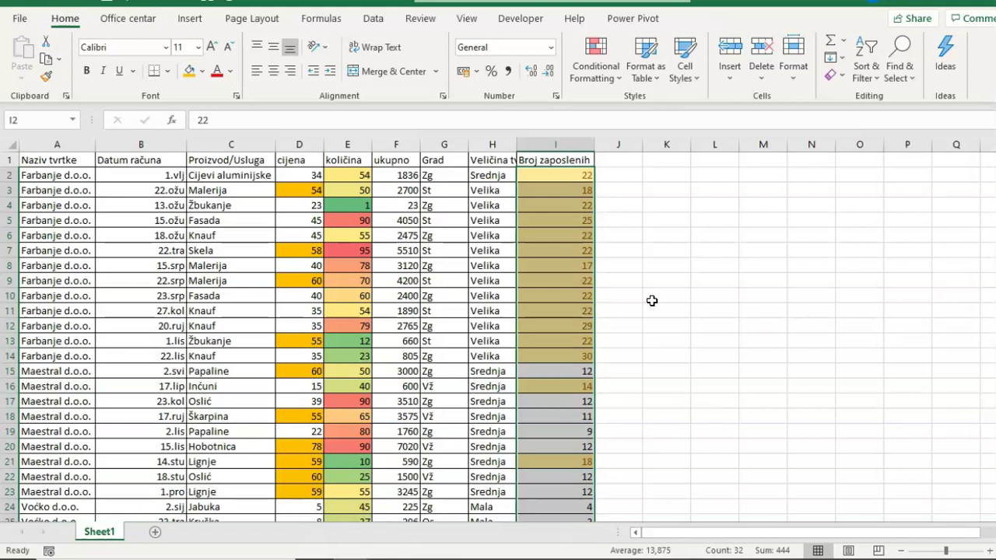
{"action": "left_click", "coordinate": [652, 301]}
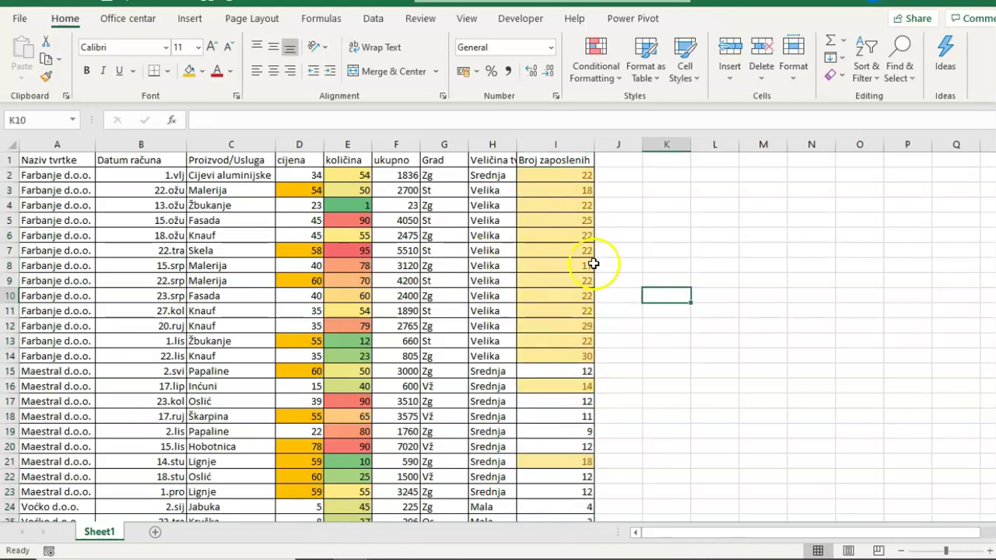
{"action": "left_click", "coordinate": [299, 192]}
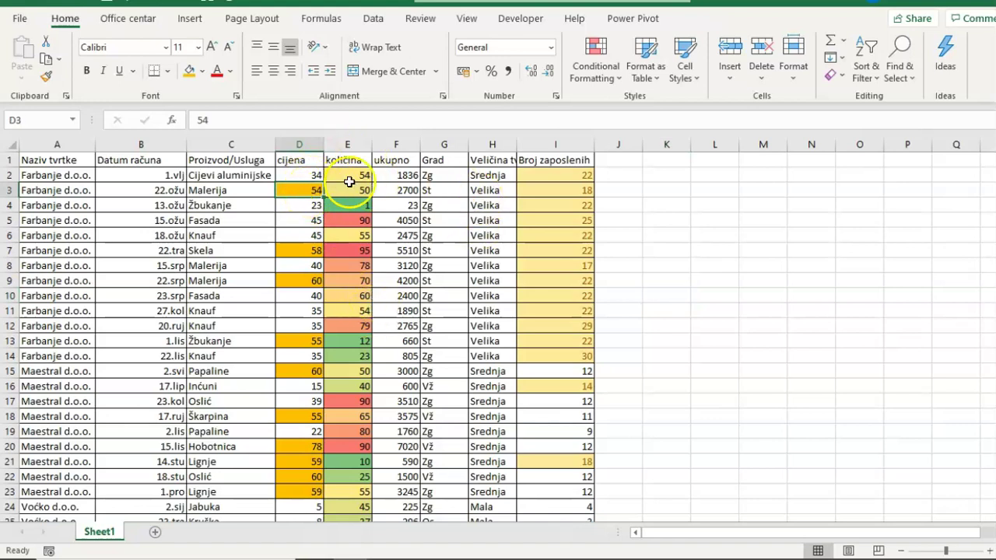
{"action": "left_click", "coordinate": [350, 180]}
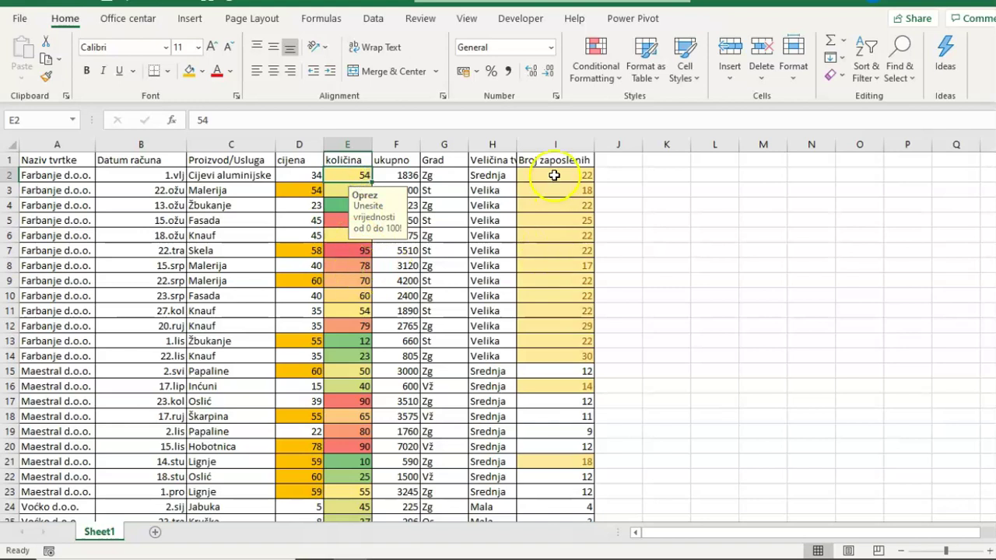
{"action": "left_click", "coordinate": [554, 175]}
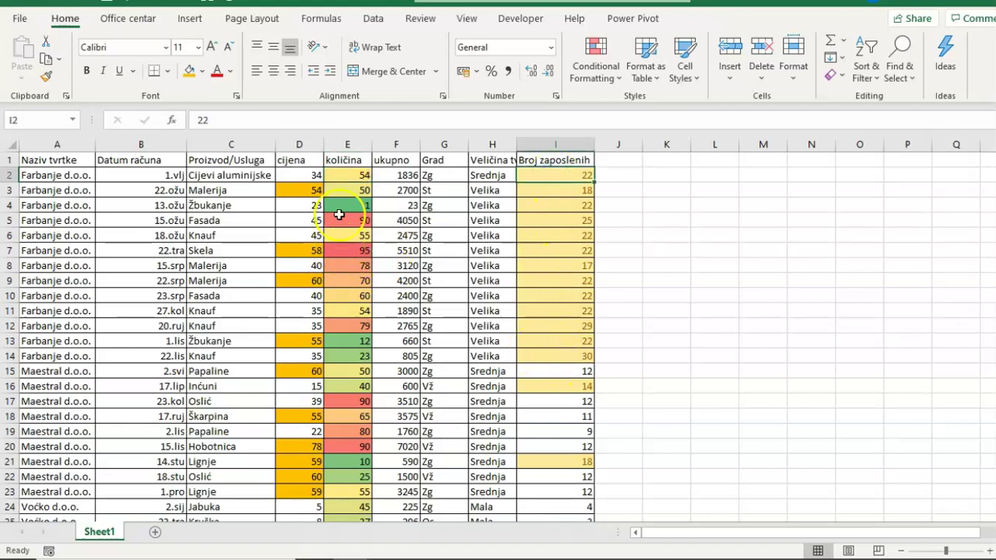
{"action": "left_click_drag", "start_coordinate": [308, 175], "coordinate": [568, 535]}
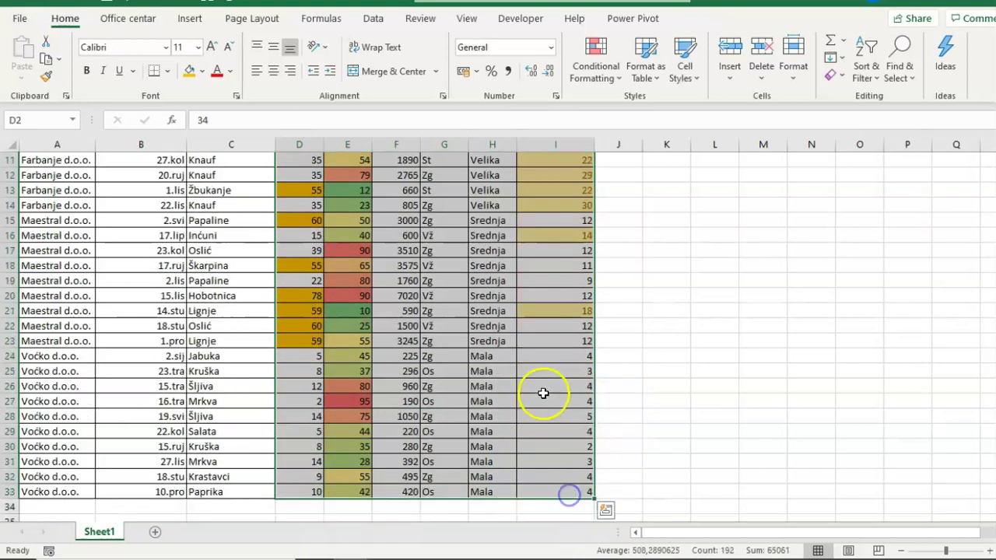
{"action": "scroll", "coordinate": [542, 392], "scroll_direction": "up", "scroll_amount": 4}
{"action": "left_click", "coordinate": [598, 77]}
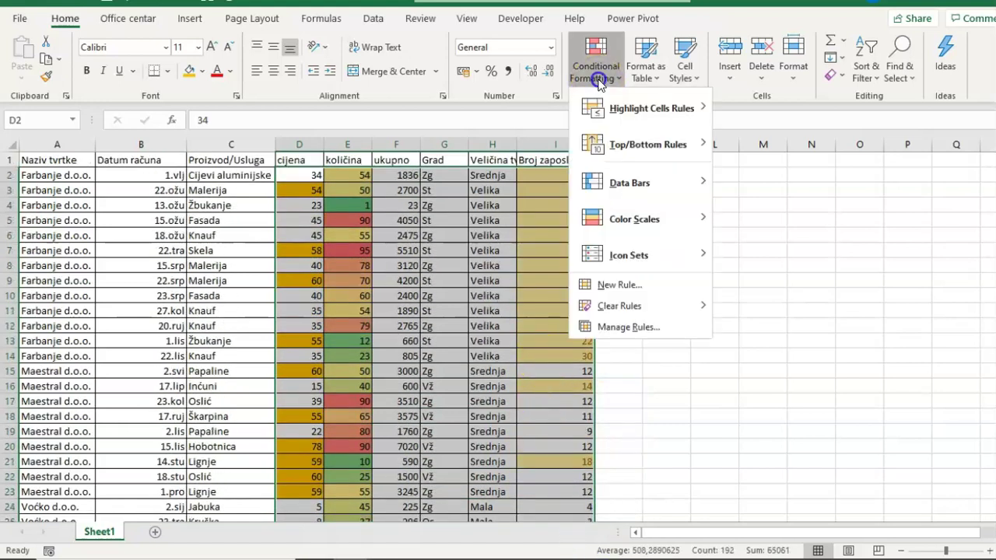
{"action": "left_click", "coordinate": [629, 329]}
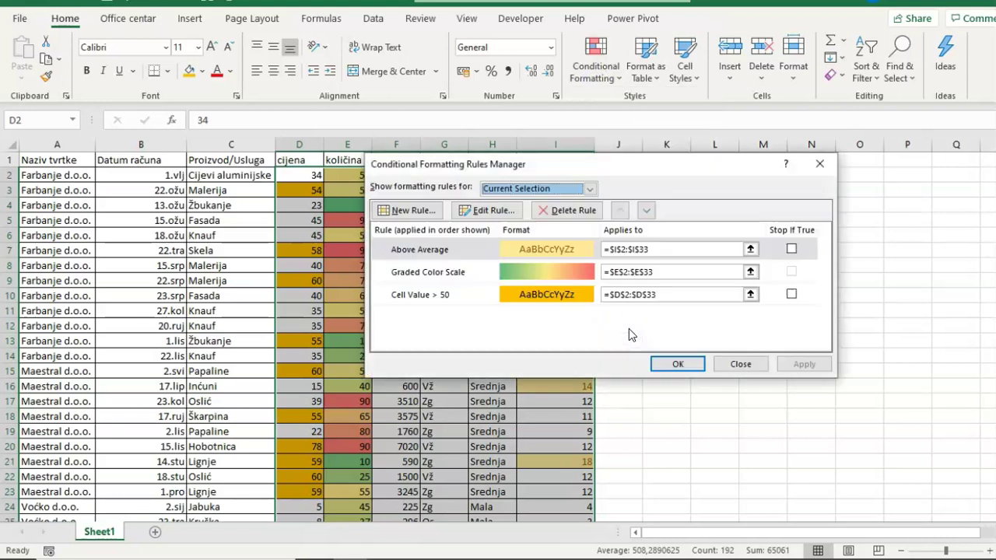
{"action": "left_click_drag", "start_coordinate": [587, 166], "coordinate": [576, 178]}
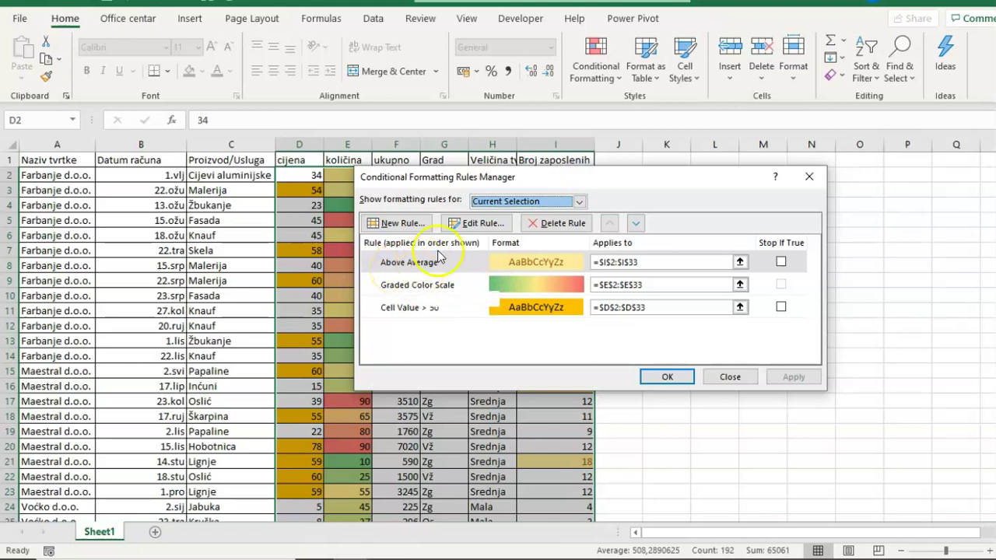
{"action": "left_click_drag", "start_coordinate": [459, 180], "coordinate": [164, 152]}
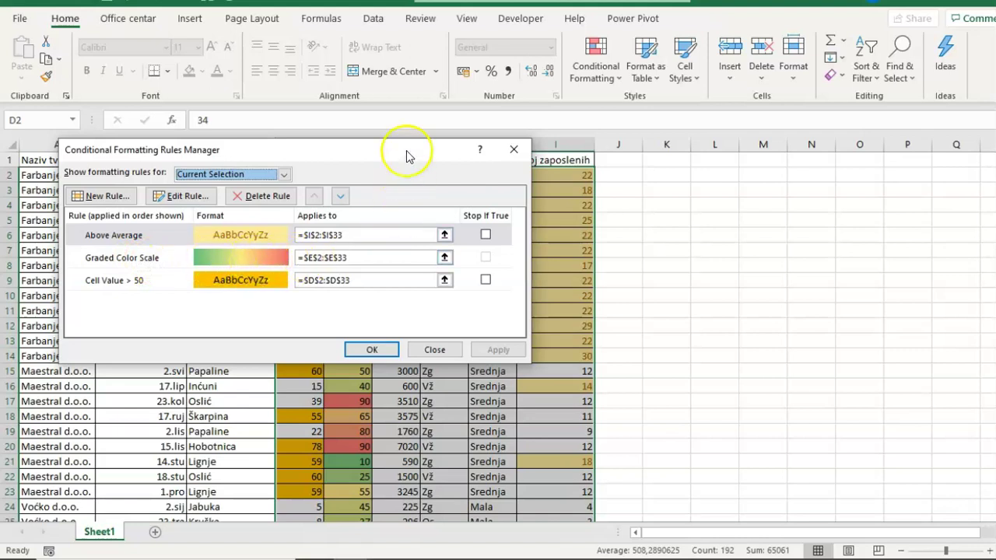
{"action": "left_click_drag", "start_coordinate": [406, 153], "coordinate": [767, 148]}
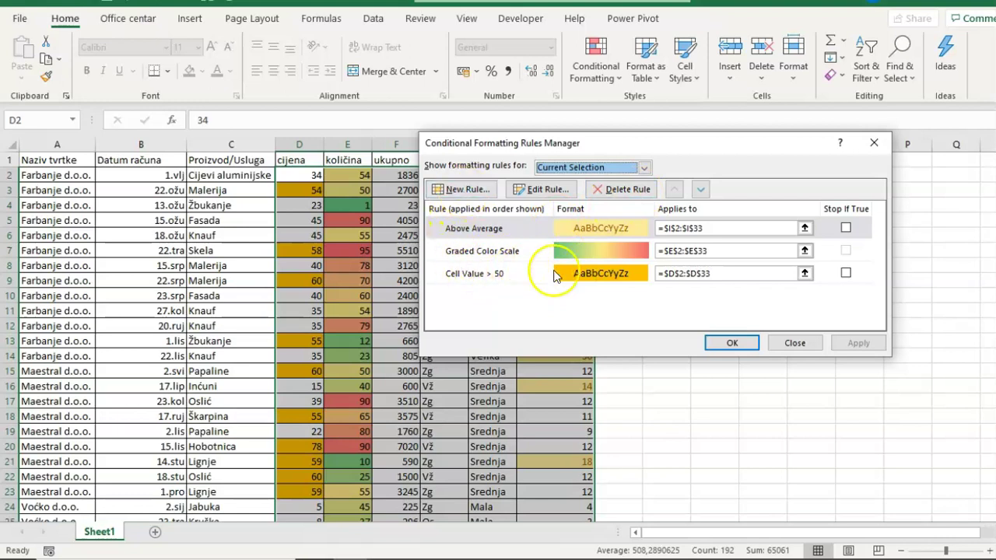
{"action": "left_click", "coordinate": [873, 143]}
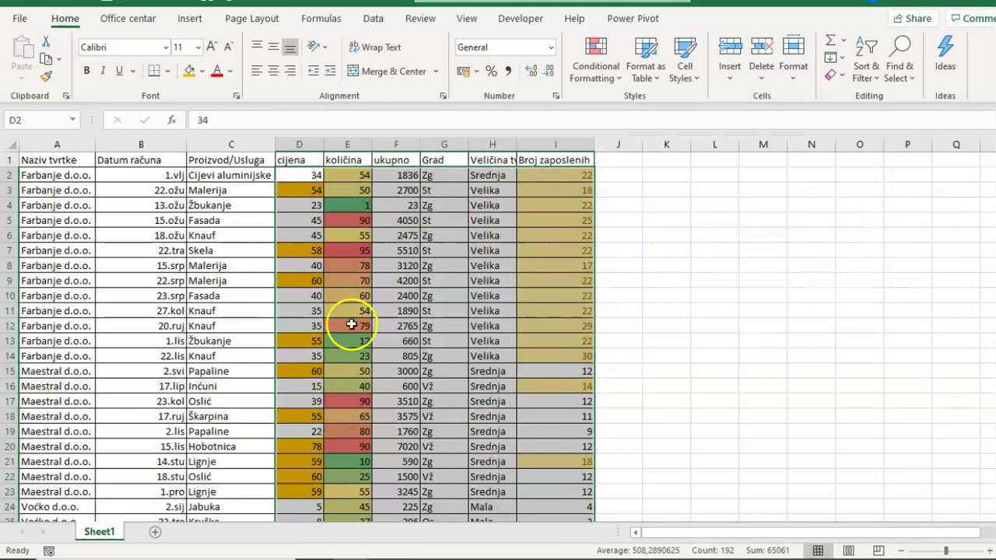
Clear all conditional formatting rules from the selected D2:I33 data.
{"action": "left_click", "coordinate": [596, 68]}
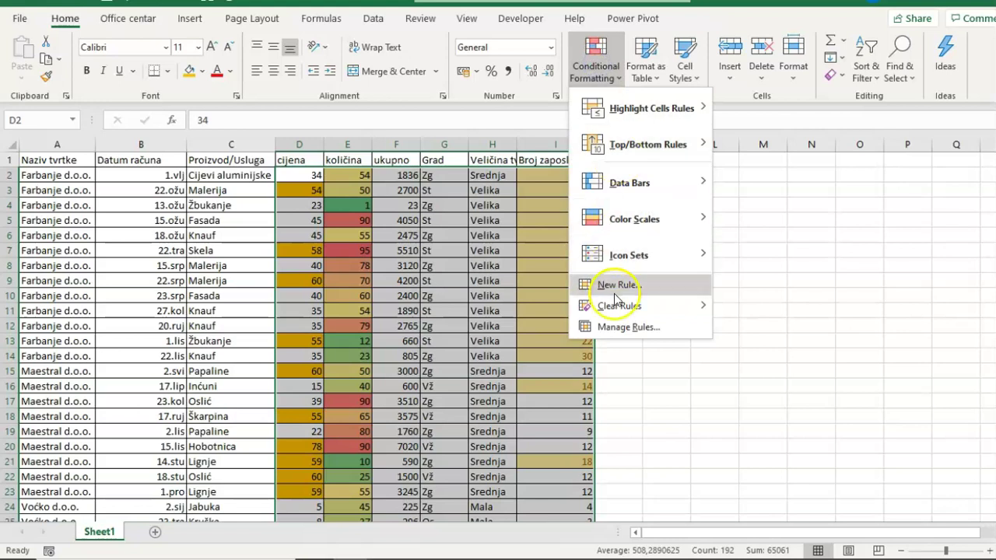
{"action": "left_click", "coordinate": [616, 308]}
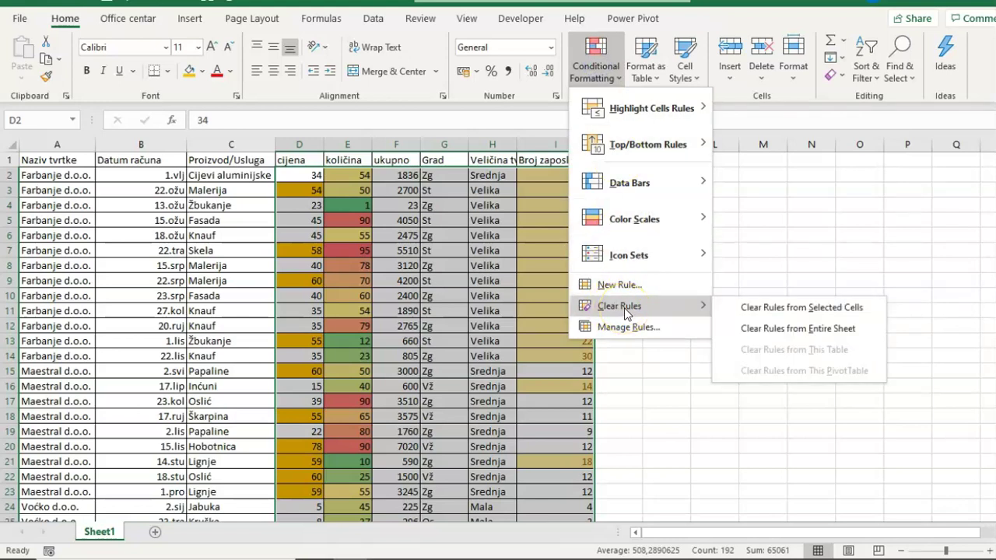
{"action": "left_click", "coordinate": [764, 312]}
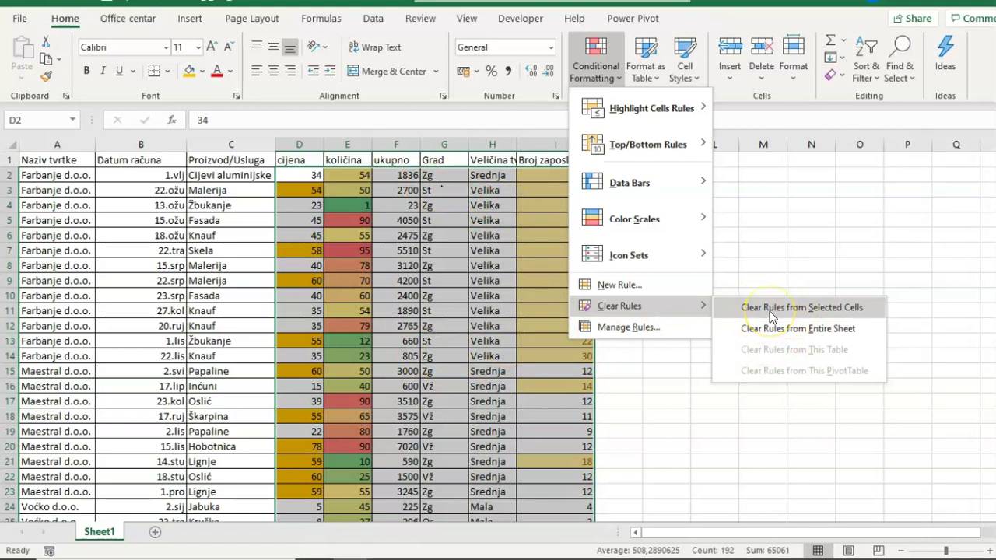
{"action": "left_click", "coordinate": [770, 308]}
{"action": "left_click", "coordinate": [702, 310]}
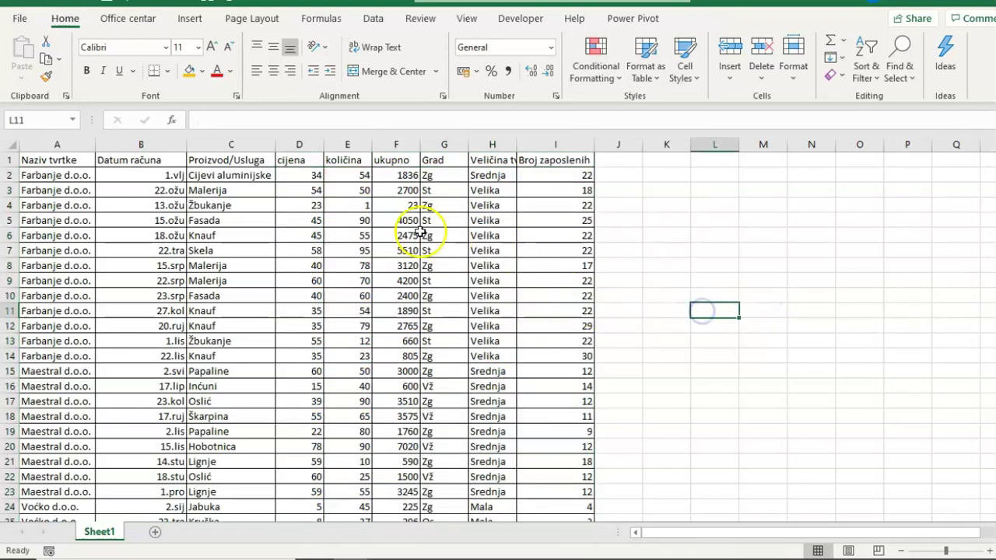
{"action": "left_click", "coordinate": [332, 295]}
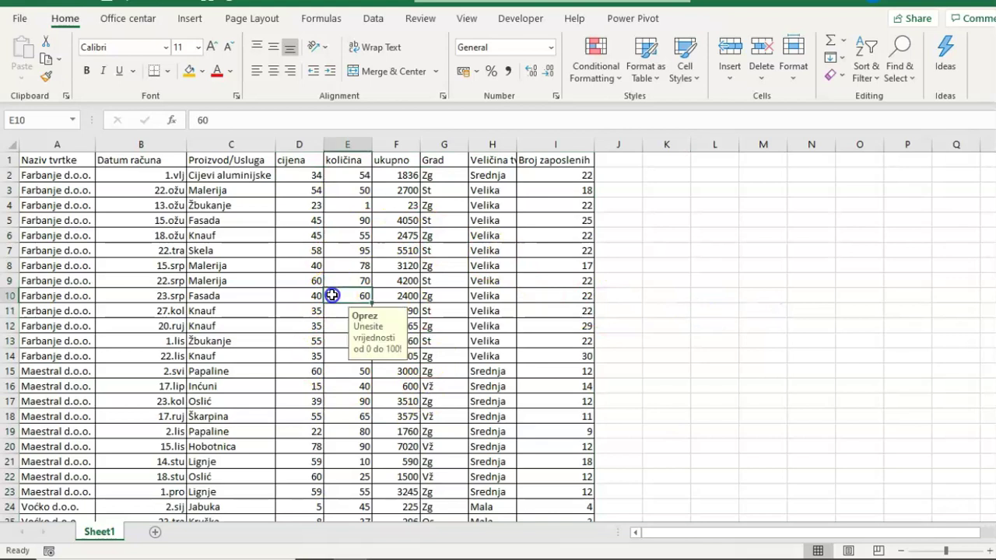